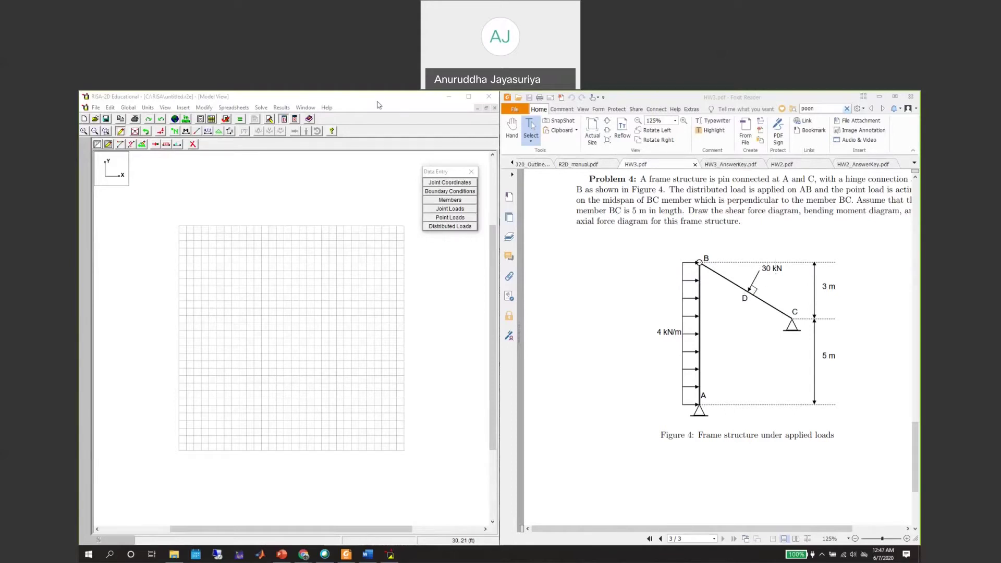
- Set the model units to meters for lengths, kN for forces, kN/m for linear forces and kN-m for moments
{"action": "left_click", "coordinate": [285, 98]}
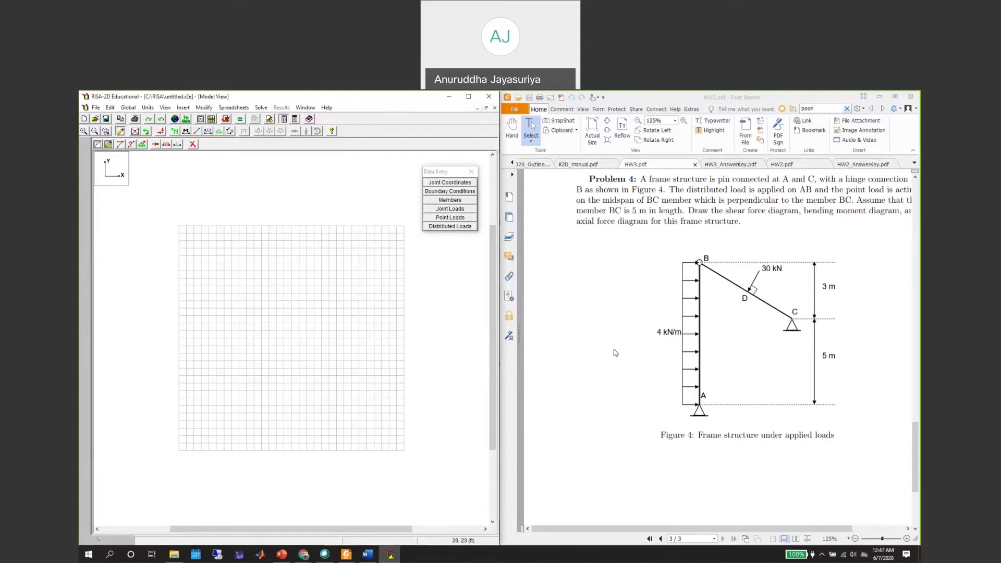
{"action": "left_click", "coordinate": [186, 120]}
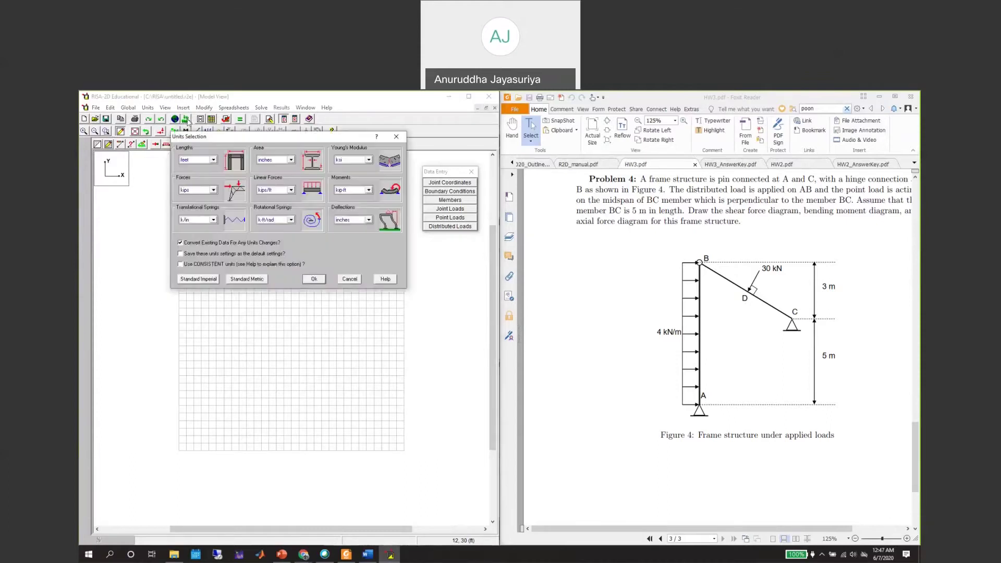
{"action": "left_click", "coordinate": [213, 160]}
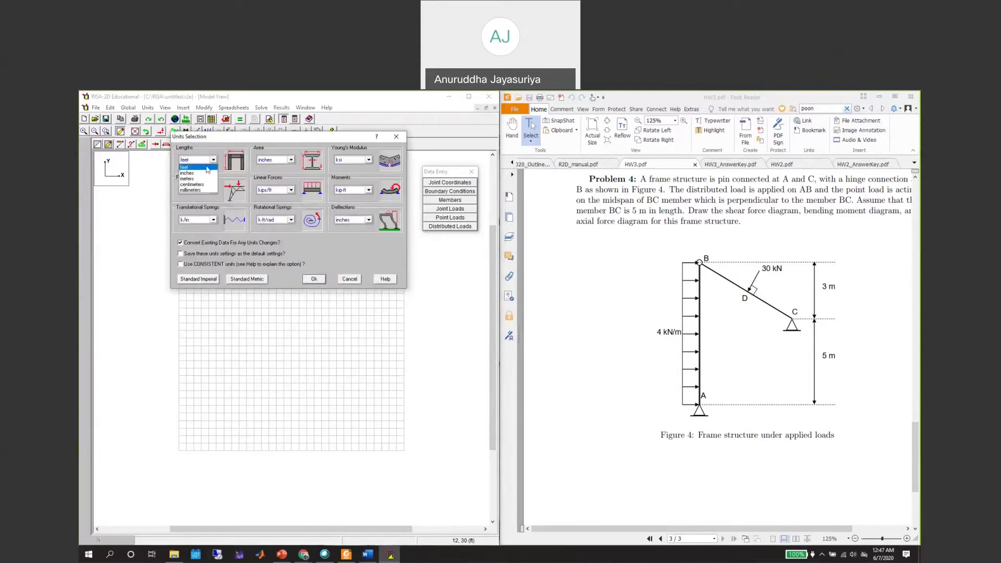
{"action": "left_click", "coordinate": [191, 179]}
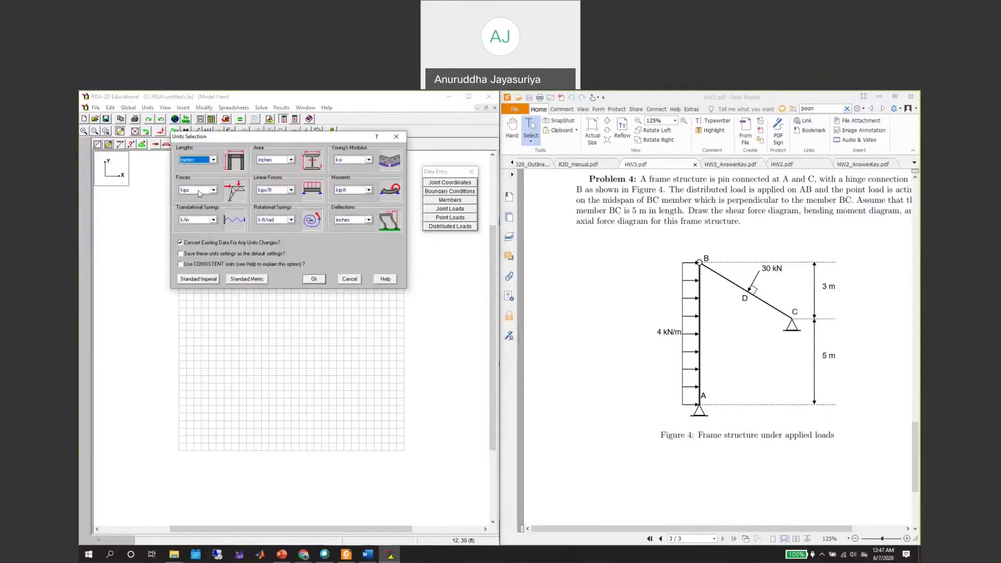
{"action": "left_click", "coordinate": [199, 191]}
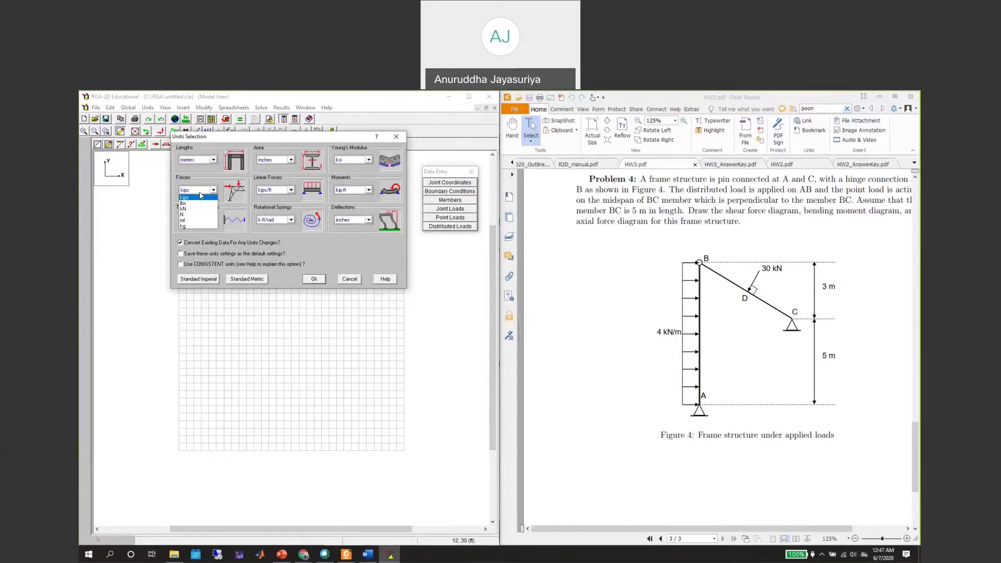
{"action": "left_click", "coordinate": [201, 208]}
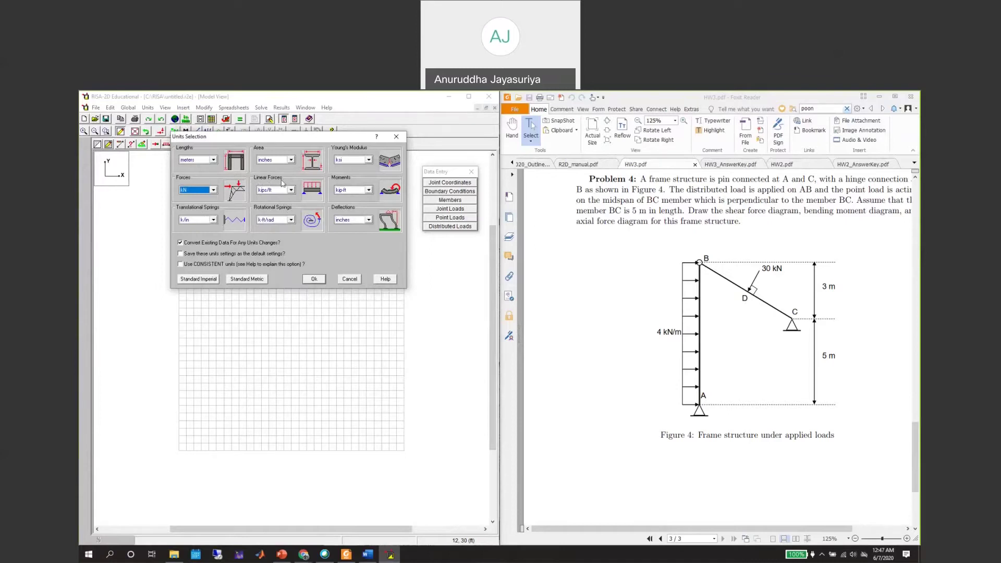
{"action": "left_click", "coordinate": [283, 190]}
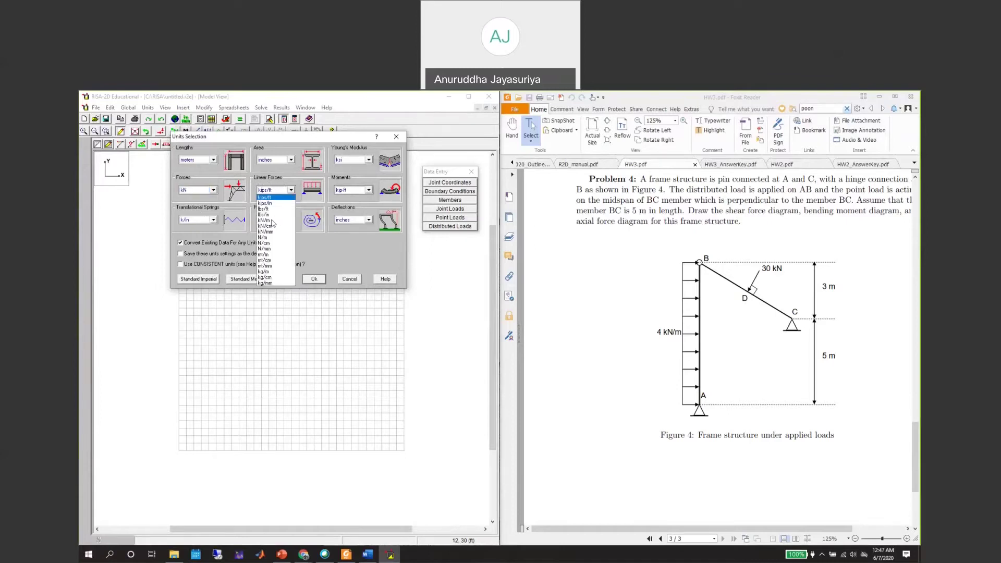
{"action": "left_click", "coordinate": [272, 221]}
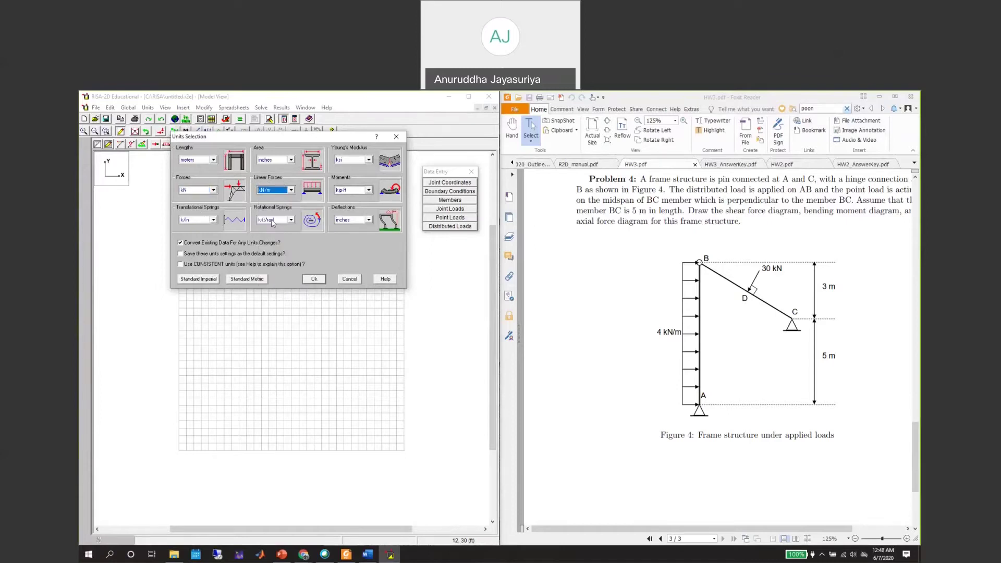
{"action": "left_click", "coordinate": [352, 189]}
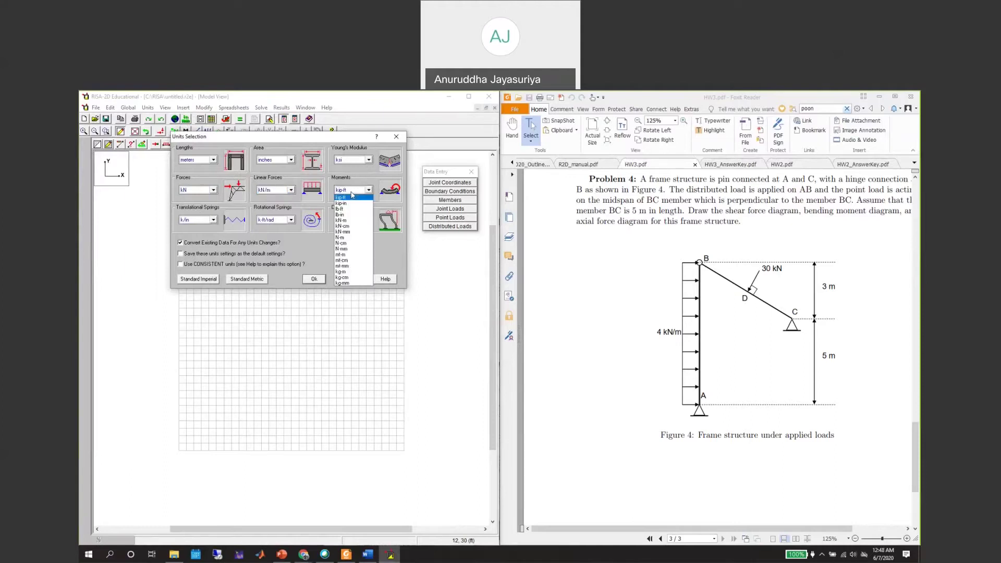
{"action": "left_click", "coordinate": [341, 220]}
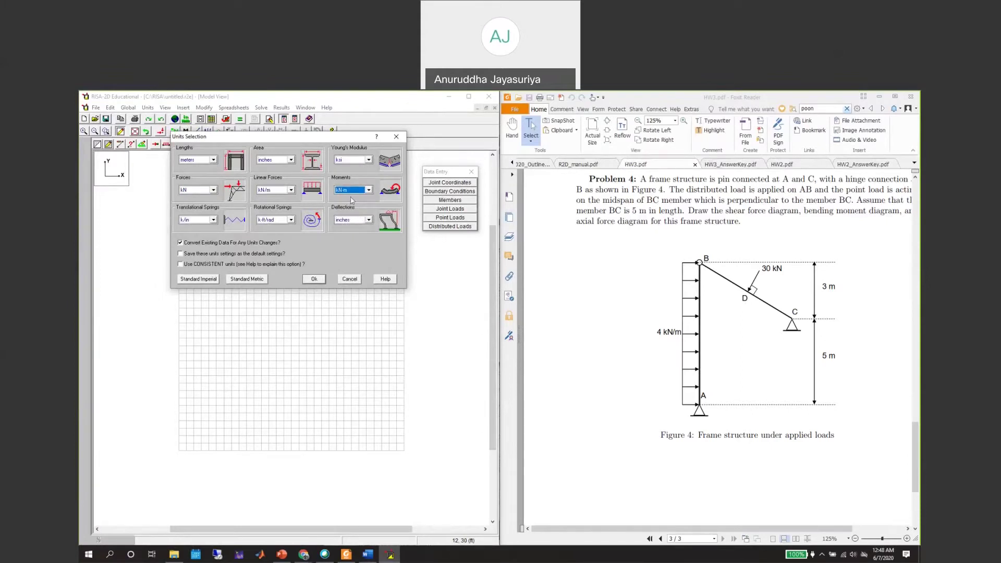
{"action": "left_click", "coordinate": [314, 279]}
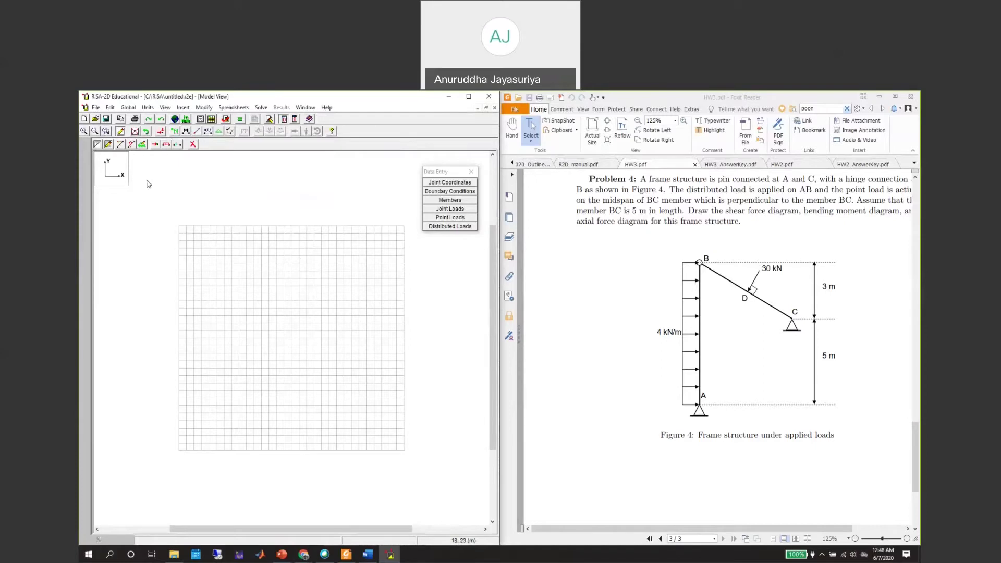
- Define a rectangular drawing grid with one 4 m increment along X and increments of 5 m and 3 m along Y
{"action": "left_click", "coordinate": [109, 145]}
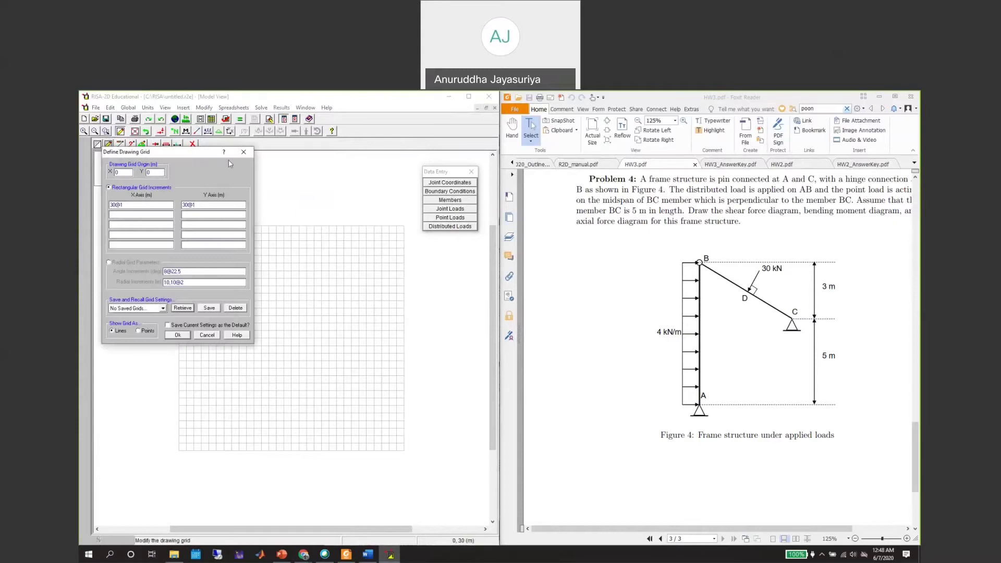
{"action": "left_click_drag", "start_coordinate": [229, 152], "coordinate": [335, 160]}
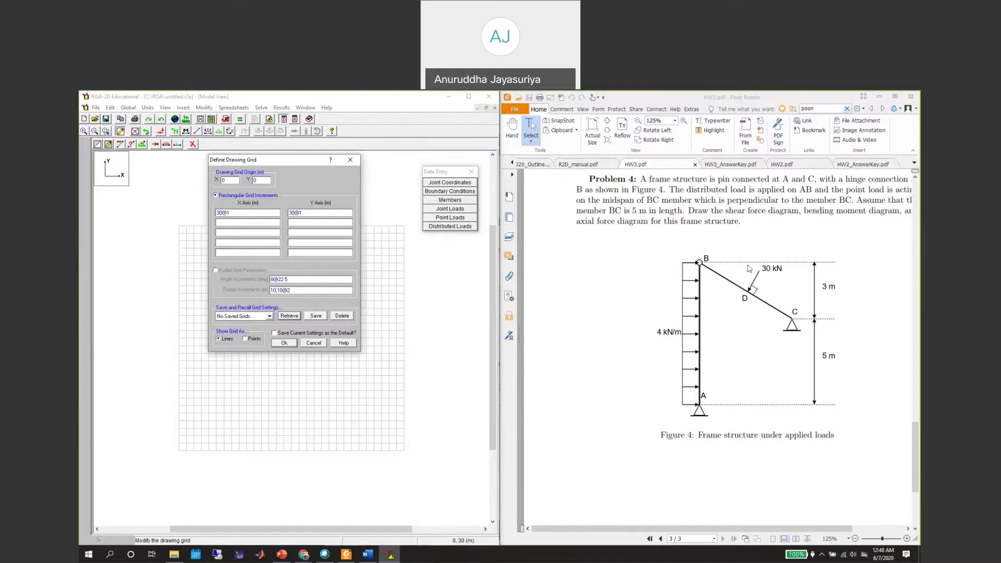
{"action": "left_click_drag", "start_coordinate": [229, 212], "coordinate": [193, 209]}
{"action": "type", "text": "1@4"}
{"action": "key", "text": "Tab"}
{"action": "type", "text": "1@5"}
{"action": "left_click", "coordinate": [309, 221]}
{"action": "type", "text": "1@"}
{"action": "left_click", "coordinate": [284, 343]}
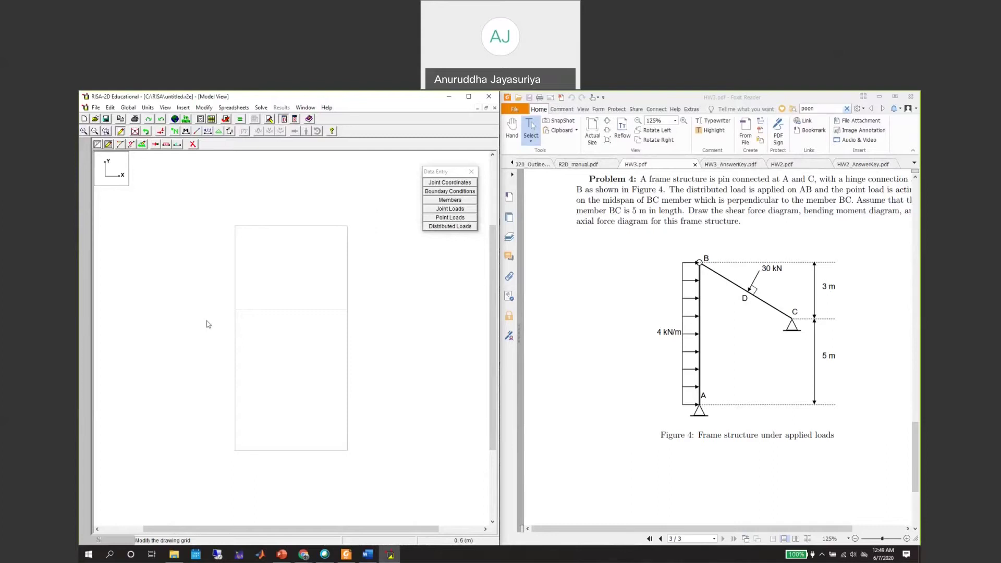
- Draw vertical member AB from (0, 0) to (0, 8) with its J end pinned
{"action": "left_click", "coordinate": [121, 144]}
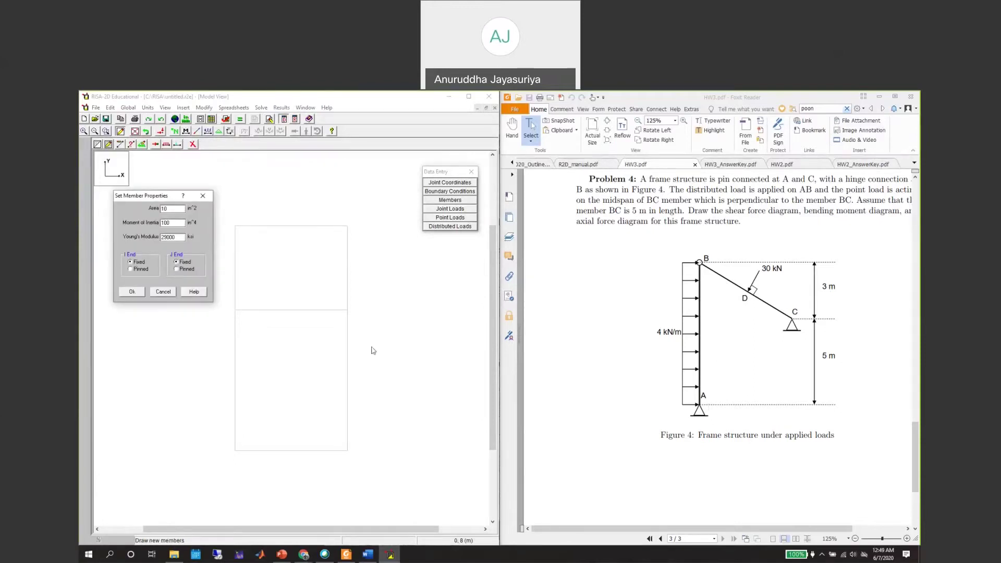
{"action": "left_click", "coordinate": [188, 269]}
{"action": "left_click", "coordinate": [132, 292]}
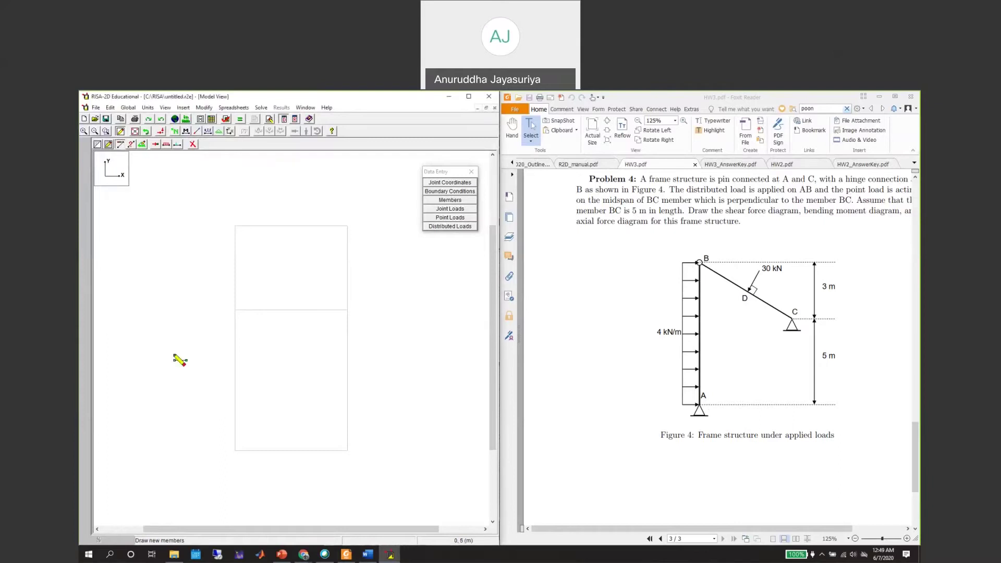
{"action": "left_click", "coordinate": [235, 450]}
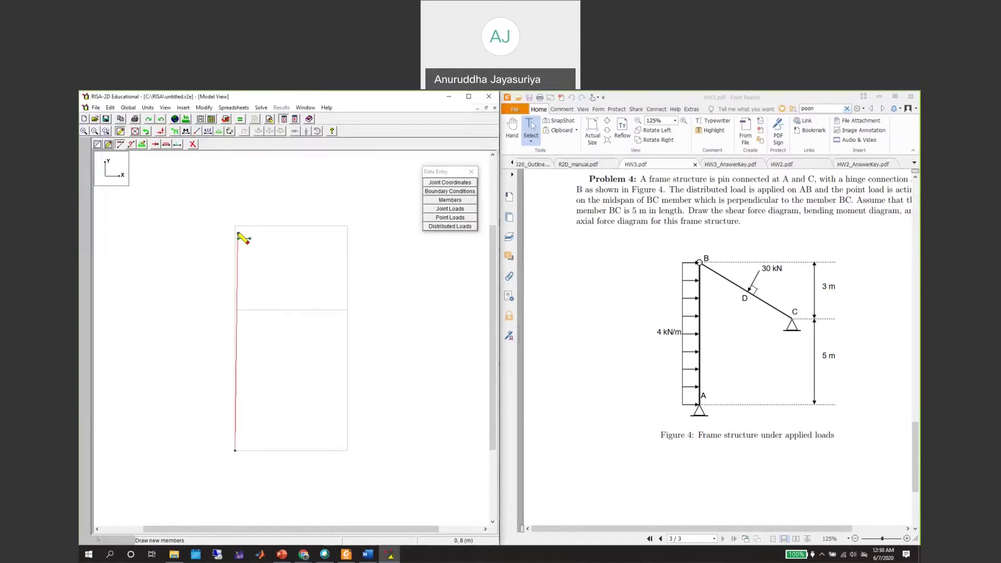
{"action": "left_click", "coordinate": [235, 228]}
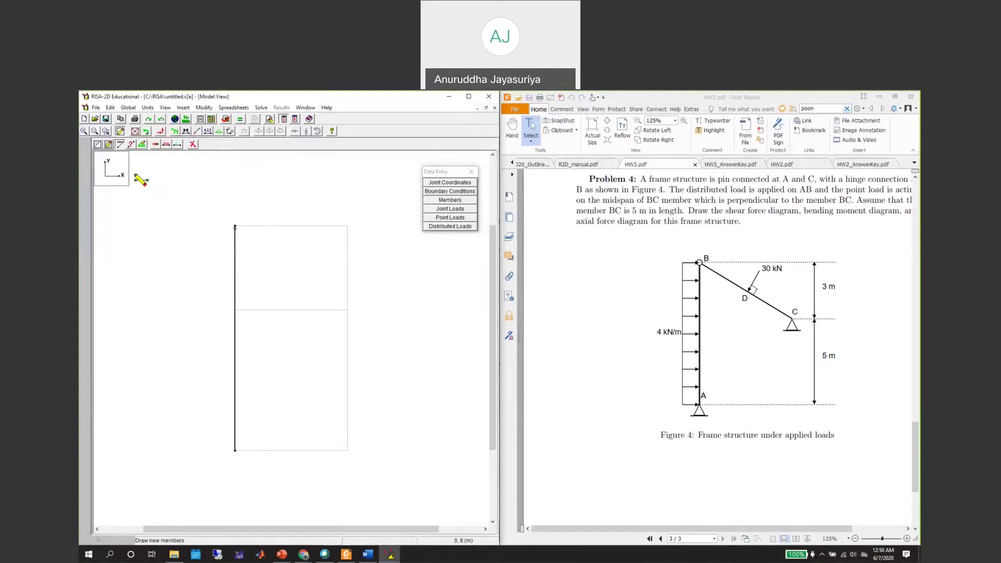
- Draw inclined member BC from the top of the vertical member to (4, 5) with its I end pinned
{"action": "left_click", "coordinate": [121, 144]}
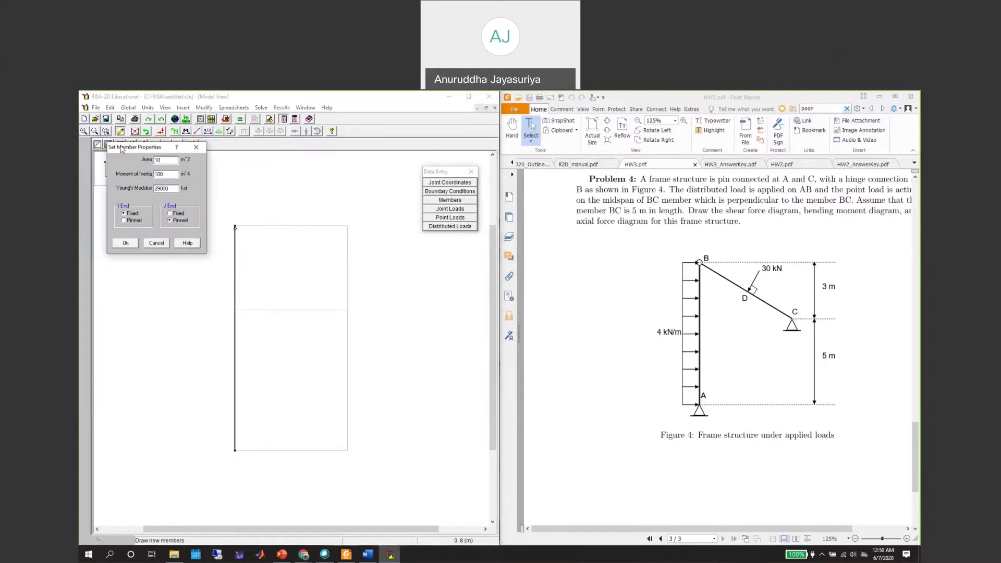
{"action": "left_click_drag", "start_coordinate": [121, 149], "coordinate": [134, 177]}
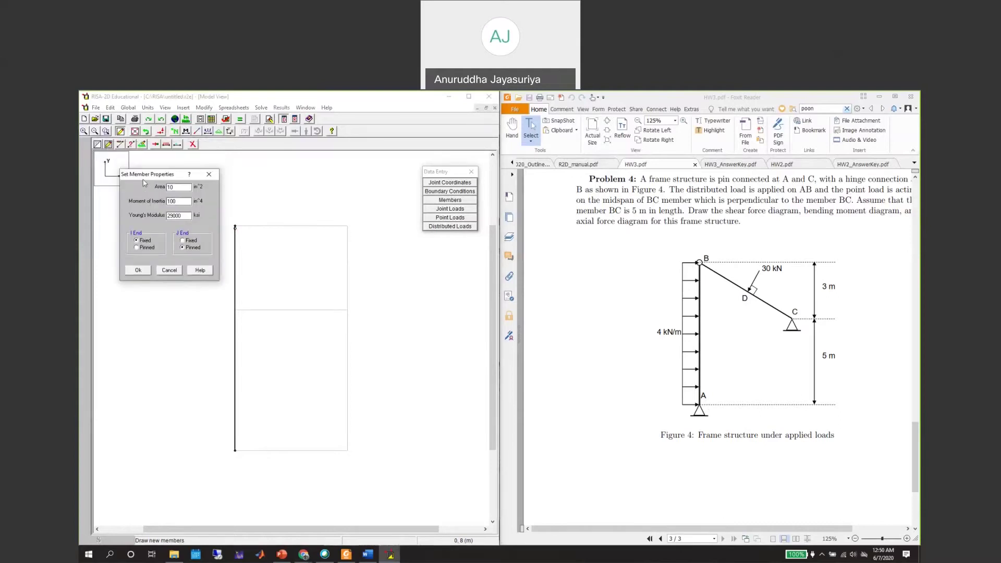
{"action": "left_click", "coordinate": [148, 248]}
{"action": "left_click", "coordinate": [138, 270]}
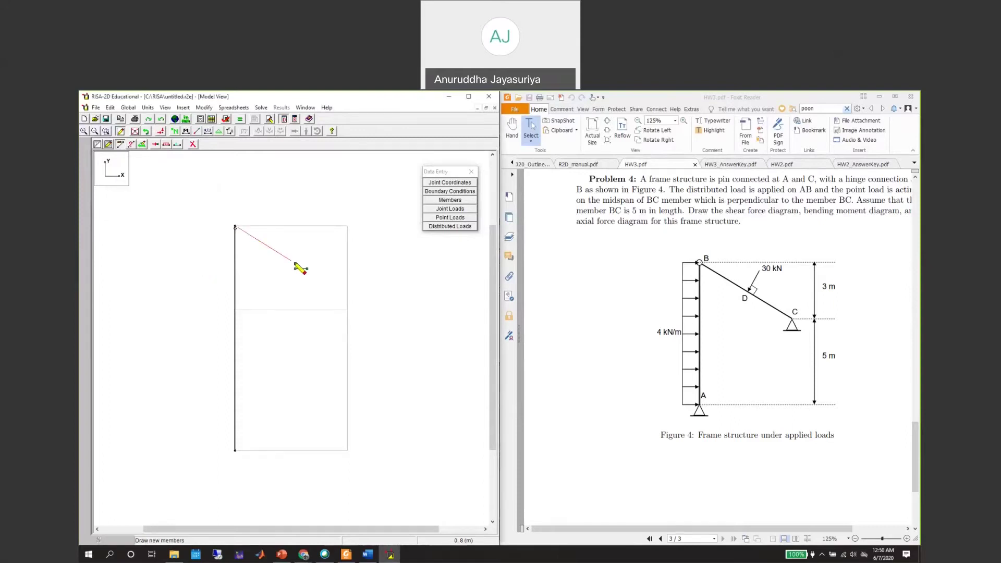
{"action": "left_click", "coordinate": [347, 311]}
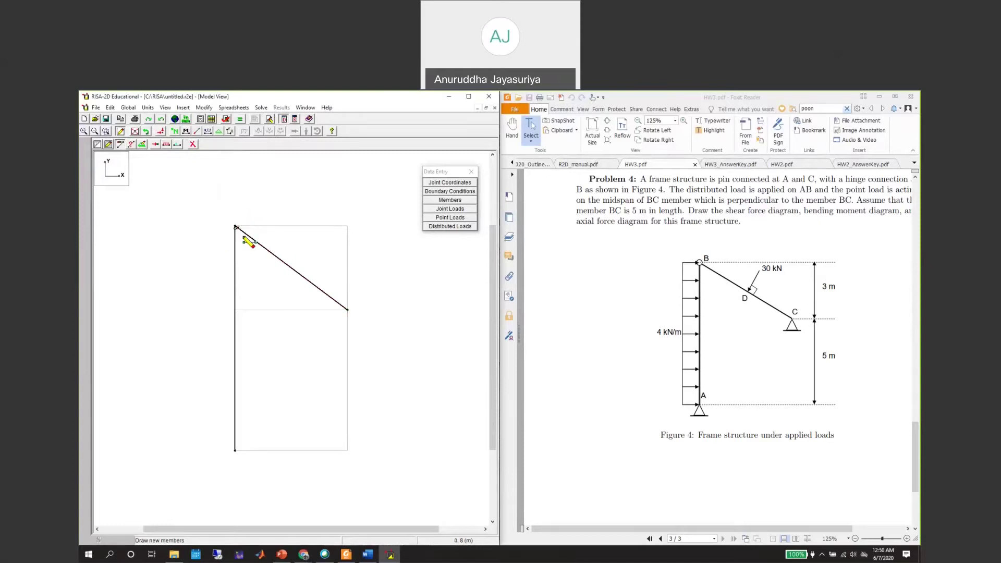
{"action": "key", "text": "Escape"}
- Apply a uniform 4 kN/m distributed load in the global X direction along the full length of vertical member AB
{"action": "left_click", "coordinate": [167, 144]}
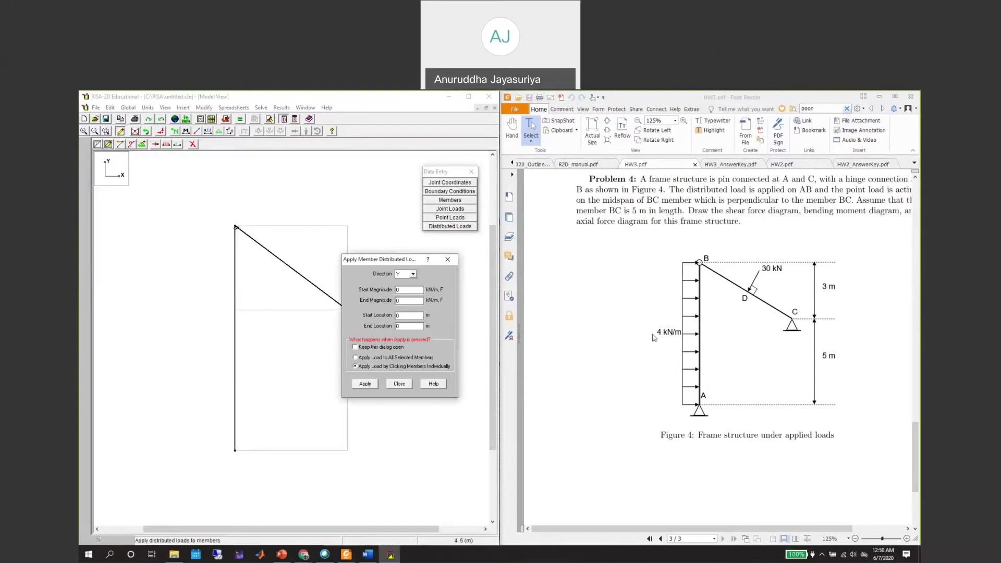
{"action": "left_click", "coordinate": [409, 274]}
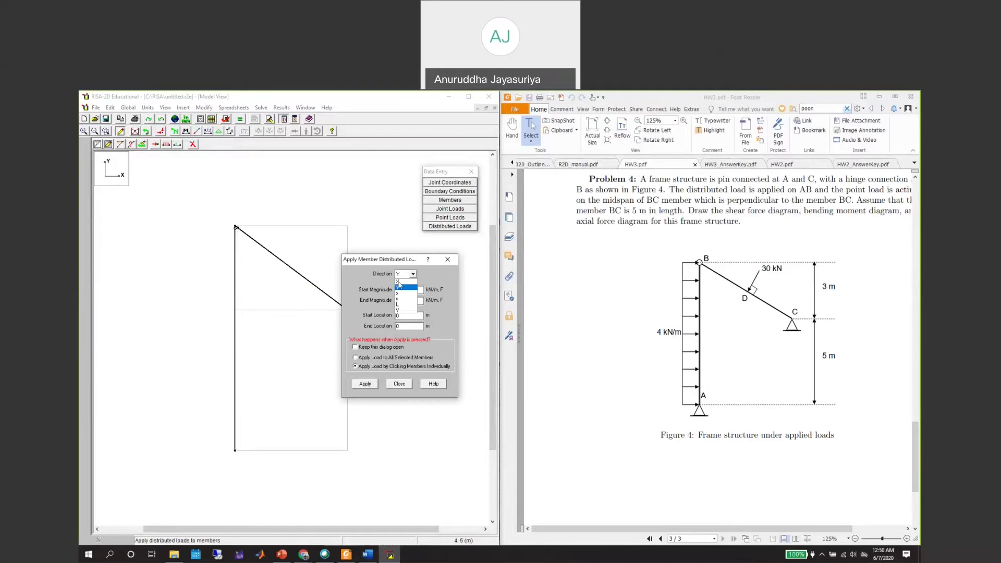
{"action": "left_click", "coordinate": [398, 281]}
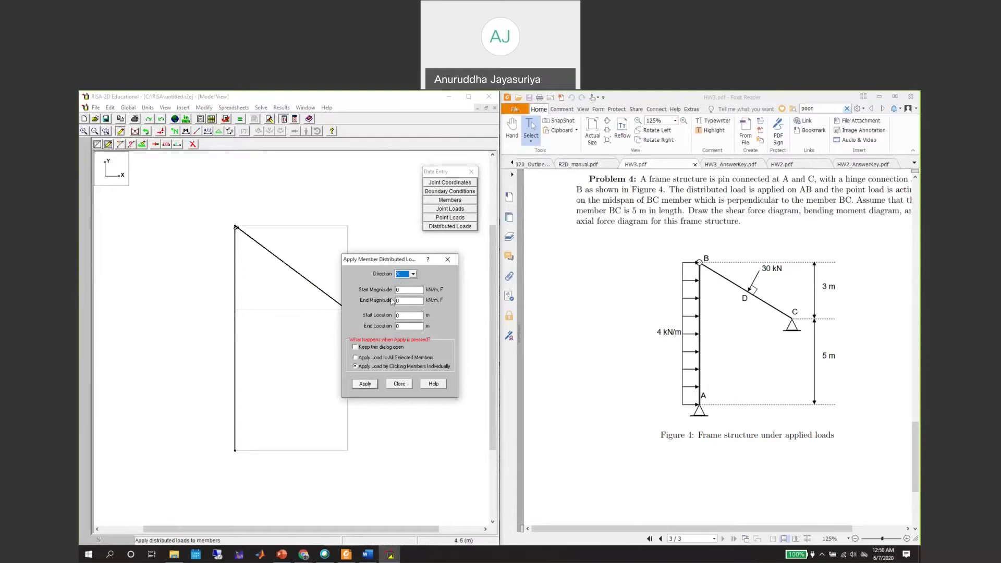
{"action": "key", "text": "Tab"}
{"action": "key", "text": "shift+Home"}
{"action": "type", "text": "4"}
{"action": "key", "text": "Tab"}
{"action": "key", "text": "Tab"}
{"action": "left_click", "coordinate": [404, 327]}
{"action": "left_click", "coordinate": [366, 384]}
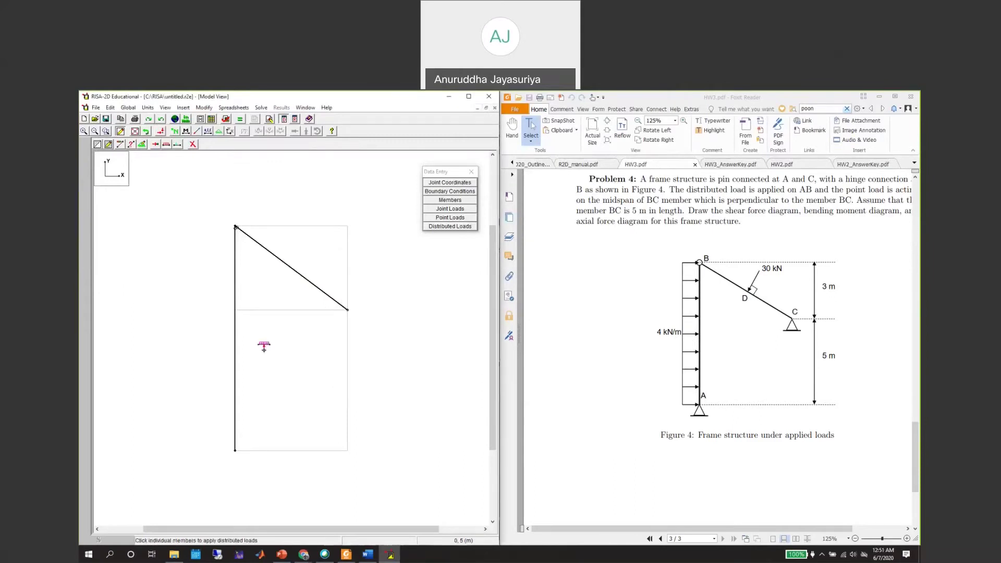
{"action": "left_click", "coordinate": [234, 337]}
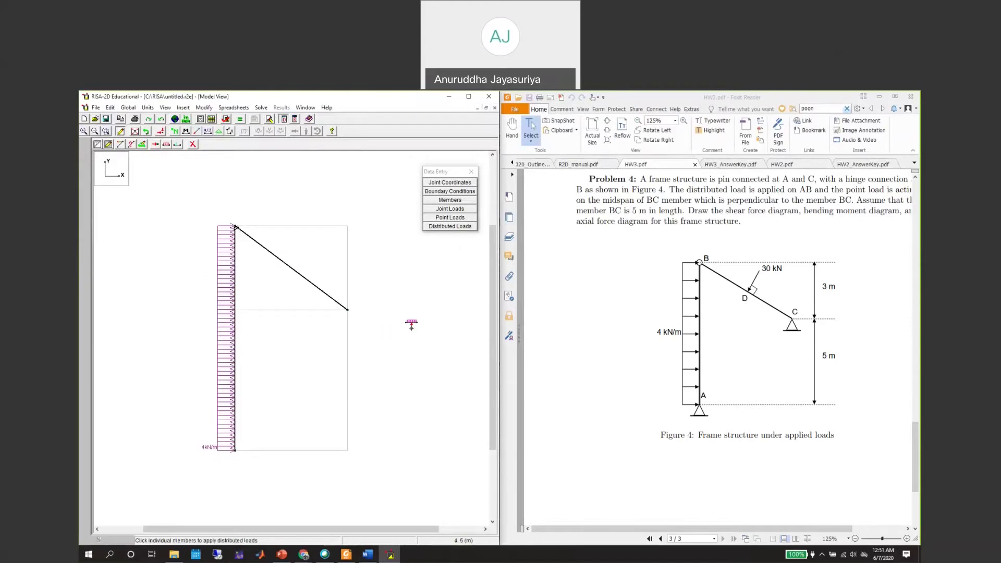
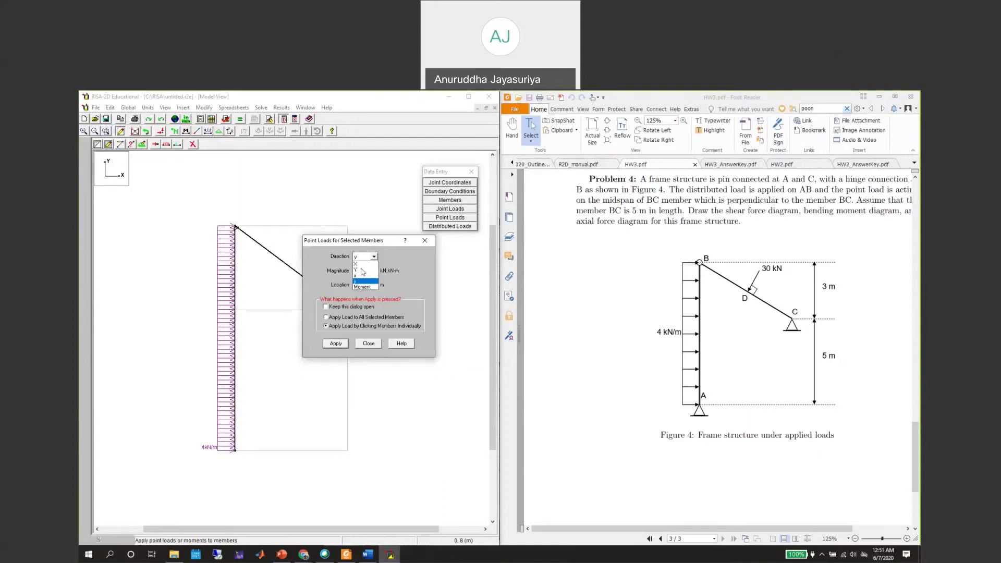
- Apply a -30 kN point load in the local y direction at the midspan of inclined member BC
{"action": "left_click", "coordinate": [345, 243]}
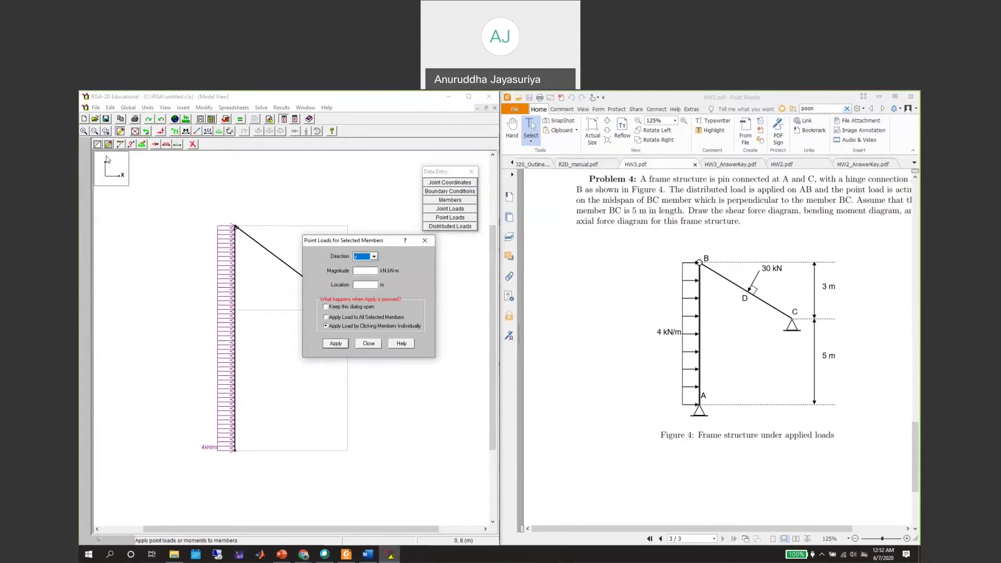
{"action": "left_click", "coordinate": [374, 257]}
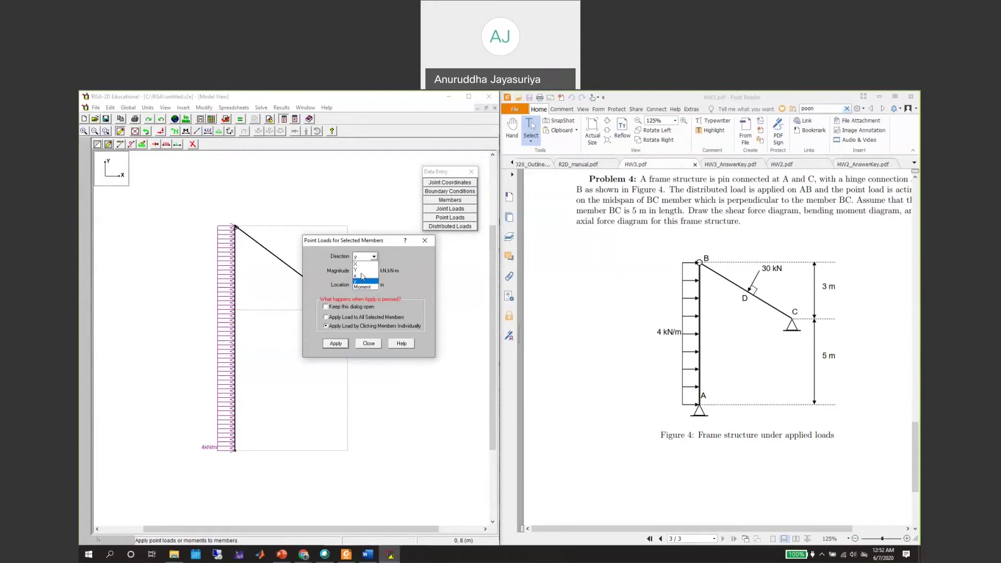
{"action": "left_click", "coordinate": [361, 276]}
{"action": "left_click", "coordinate": [365, 257]}
{"action": "left_click", "coordinate": [357, 282]}
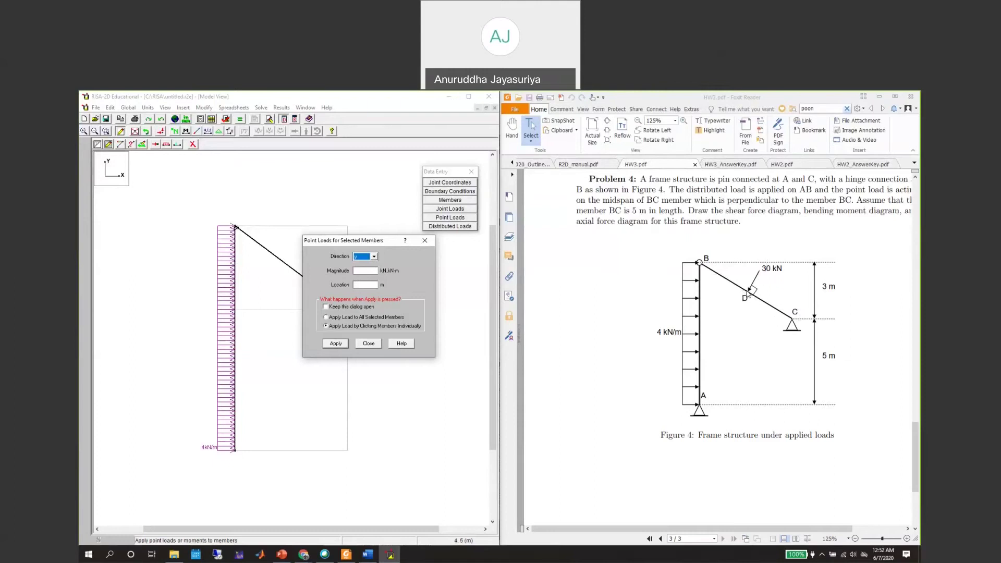
{"action": "left_click", "coordinate": [374, 256]}
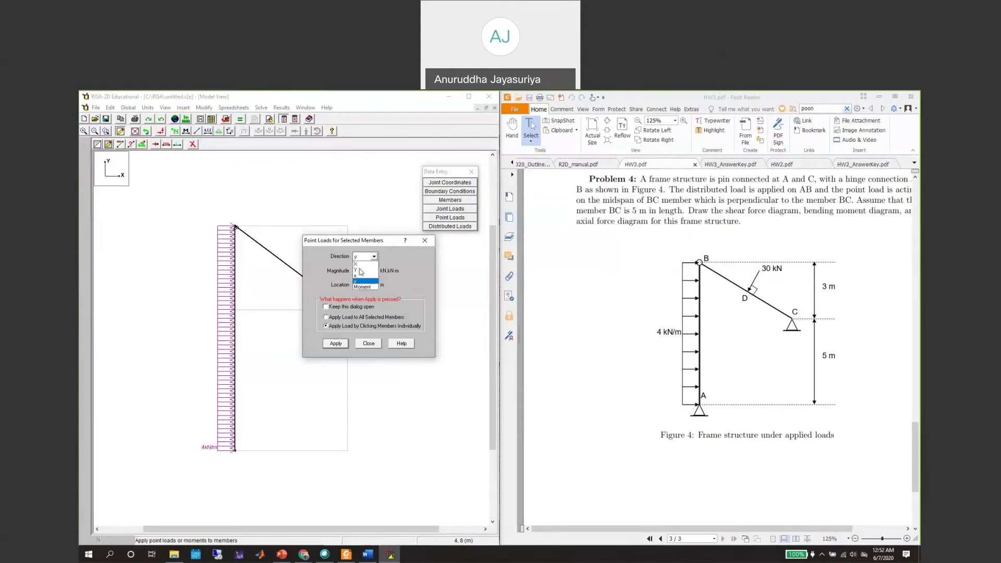
{"action": "left_click", "coordinate": [359, 281]}
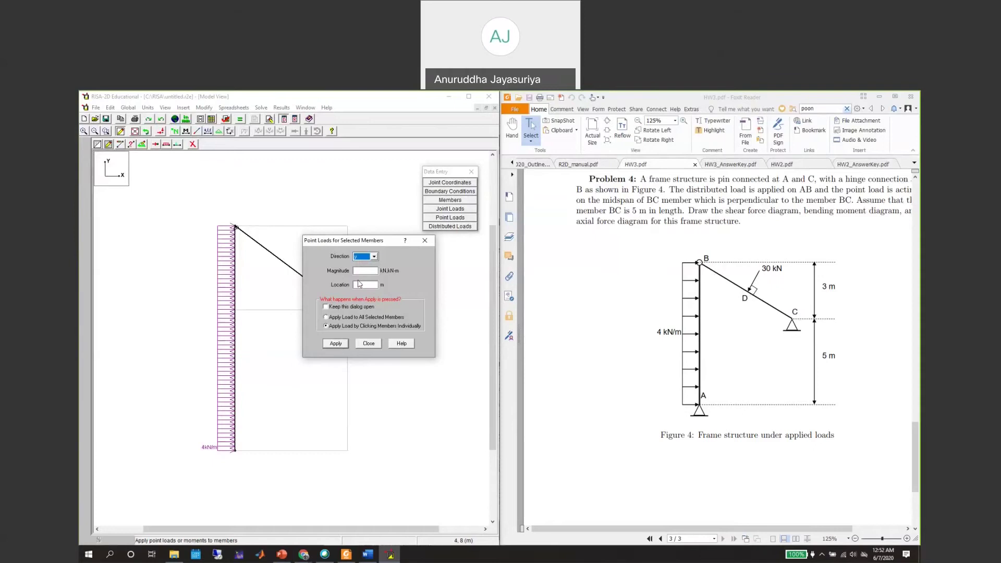
{"action": "left_click", "coordinate": [363, 271]}
{"action": "type", "text": "-30"}
{"action": "left_click", "coordinate": [365, 285]}
{"action": "left_click", "coordinate": [336, 344]}
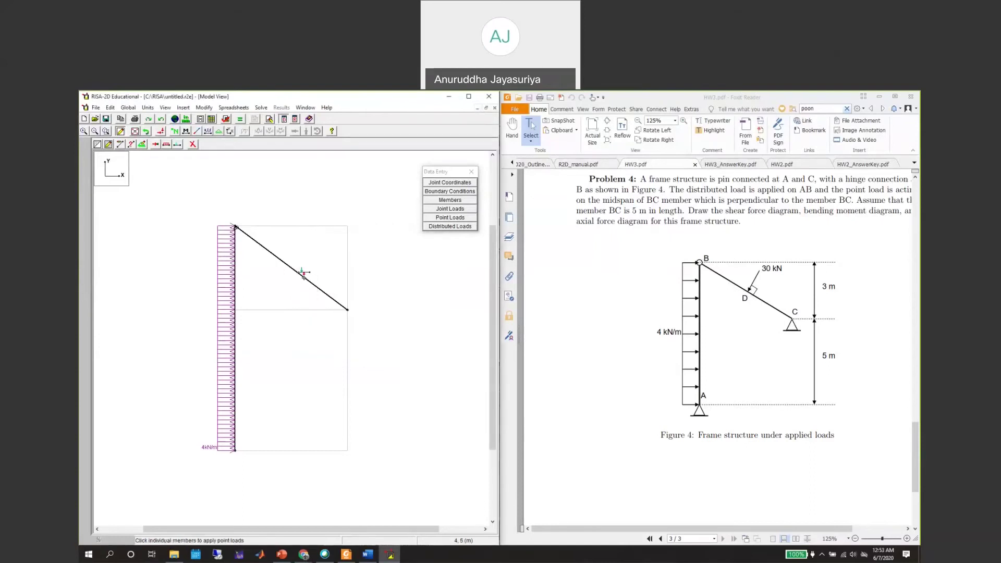
{"action": "left_click", "coordinate": [302, 272]}
- Assign pinned supports (X and Y translation fixed, rotation free) to joint A at (0, 0) and joint C at (4, 5)
{"action": "left_click", "coordinate": [142, 145]}
{"action": "left_click", "coordinate": [207, 215]}
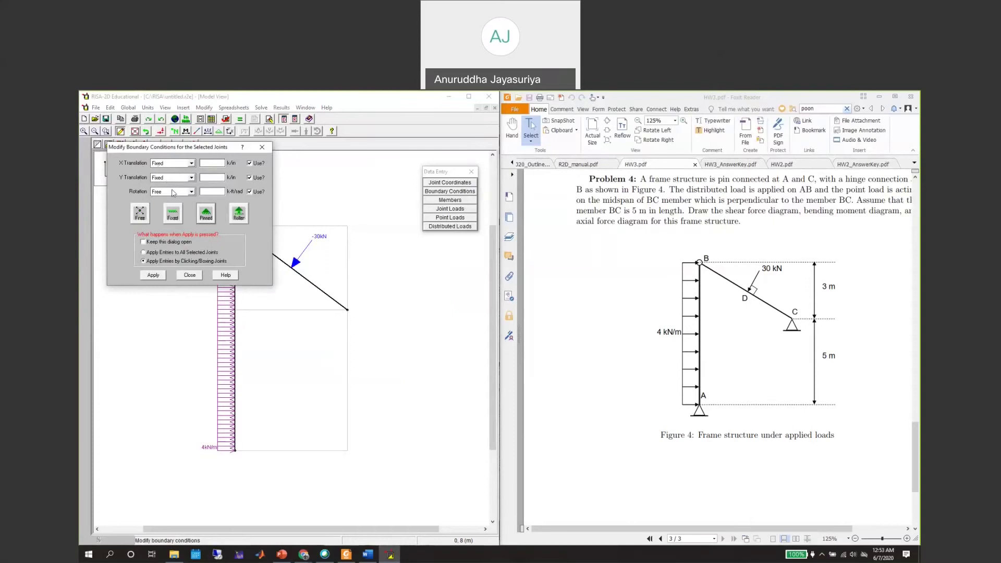
{"action": "left_click", "coordinate": [152, 276]}
{"action": "left_click", "coordinate": [235, 450]}
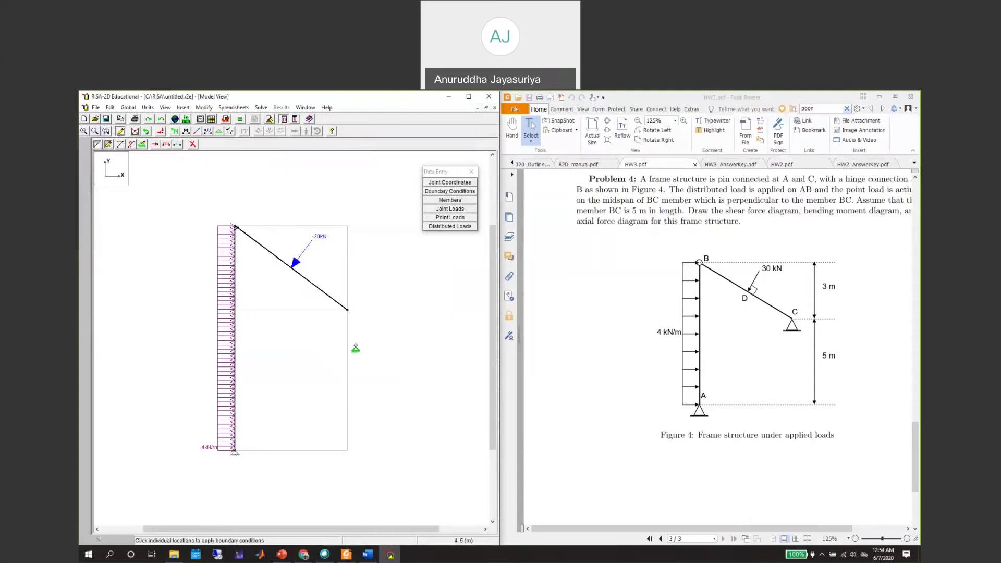
{"action": "left_click", "coordinate": [351, 331]}
- Solve the model and compare its joint reactions with the Problem 04 hand calculation in HW3_AnswerKey.pdf, then close the reactions table
{"action": "left_click", "coordinate": [240, 122]}
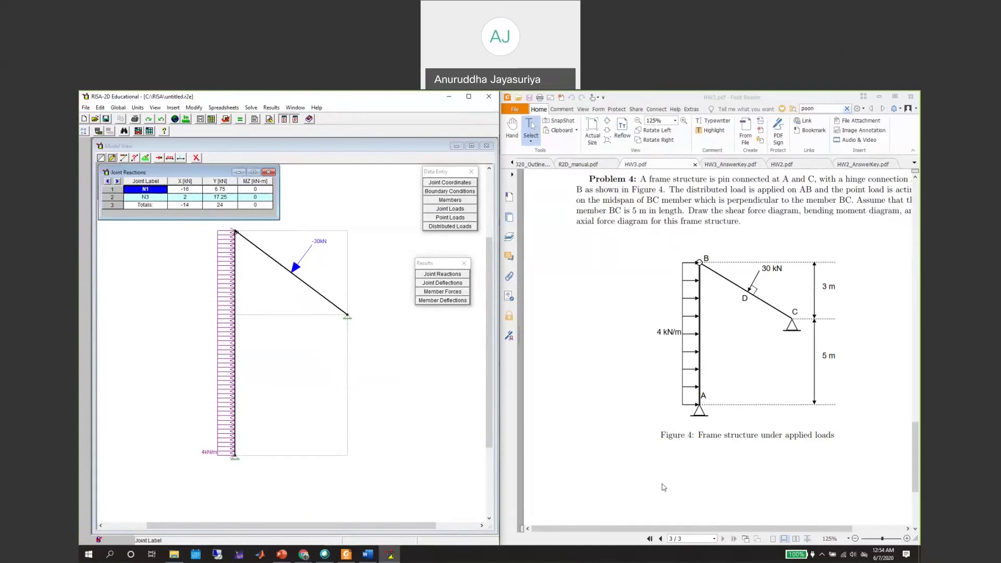
{"action": "left_click", "coordinate": [721, 166]}
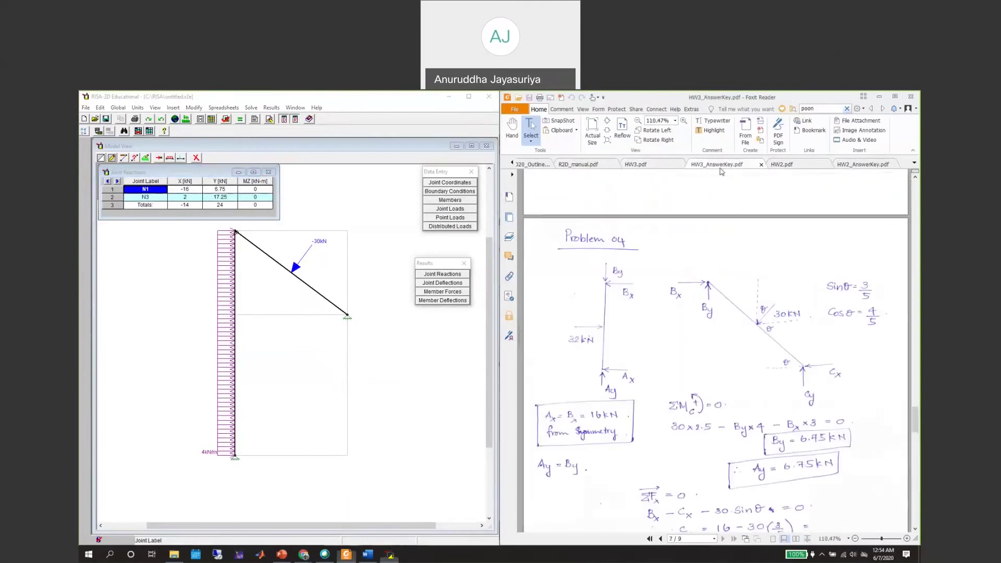
{"action": "scroll", "coordinate": [732, 262], "scroll_direction": "down", "scroll_amount": 3}
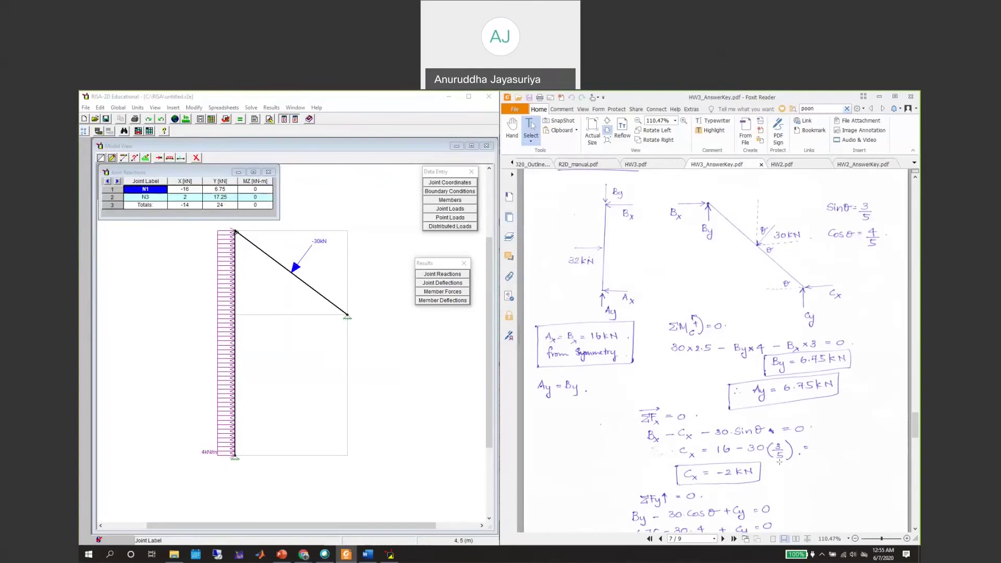
{"action": "scroll", "coordinate": [779, 462], "scroll_direction": "down", "scroll_amount": 1}
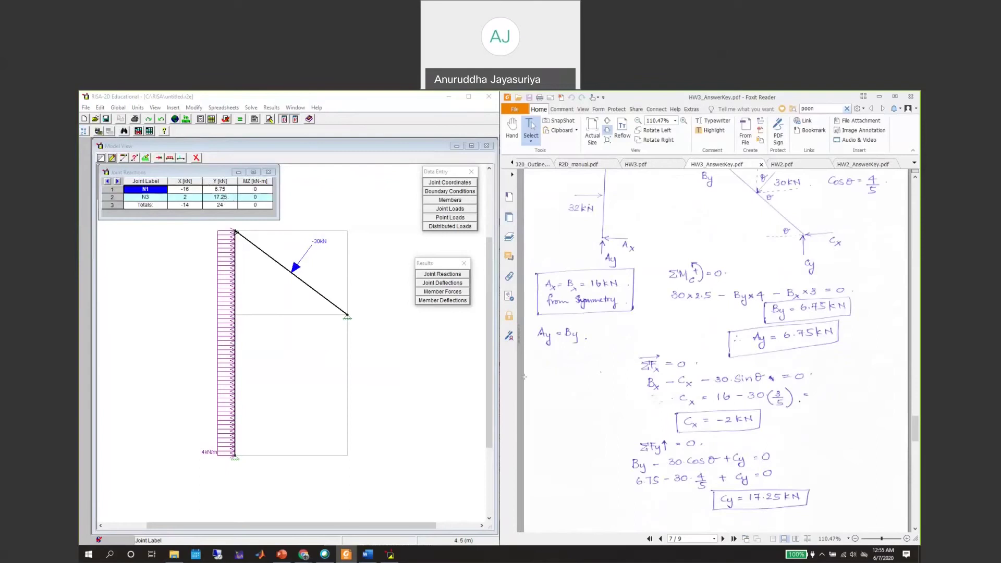
{"action": "left_click", "coordinate": [268, 173]}
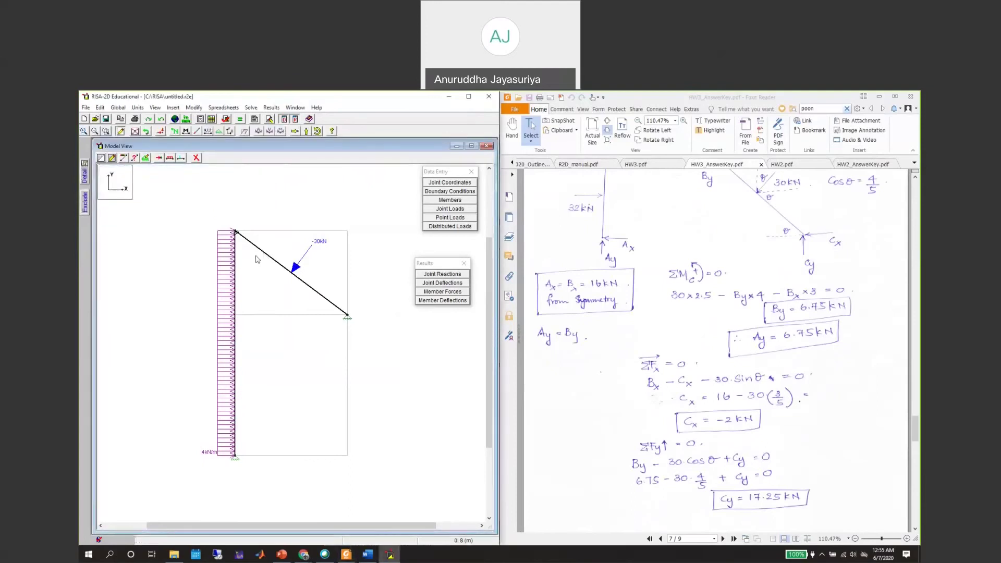
- Bring up member AB's force diagrams in the answer key and hide the applied loads and drawing grid in the model view
{"action": "scroll", "coordinate": [580, 281], "scroll_direction": "down", "scroll_amount": 6}
{"action": "scroll", "coordinate": [583, 287], "scroll_direction": "down", "scroll_amount": 3}
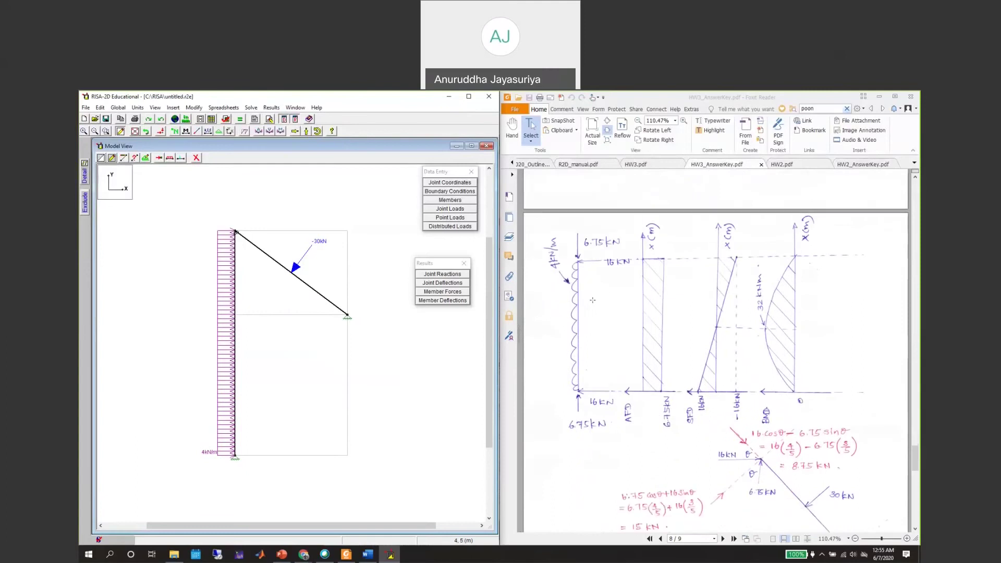
{"action": "scroll", "coordinate": [627, 309], "scroll_direction": "down", "scroll_amount": 1}
{"action": "scroll", "coordinate": [627, 313], "scroll_direction": "down", "scroll_amount": 2}
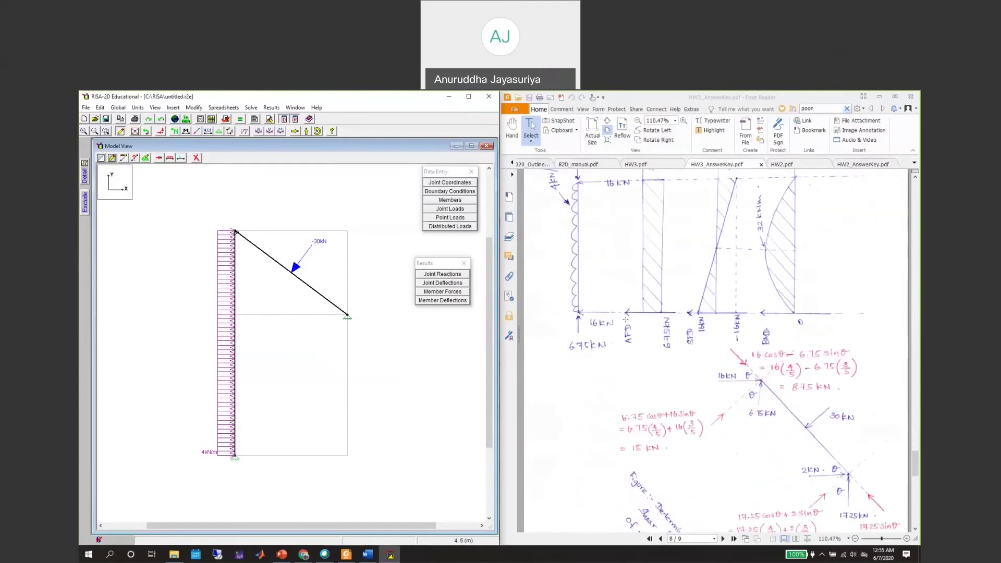
{"action": "scroll", "coordinate": [626, 318], "scroll_direction": "up", "scroll_amount": 2}
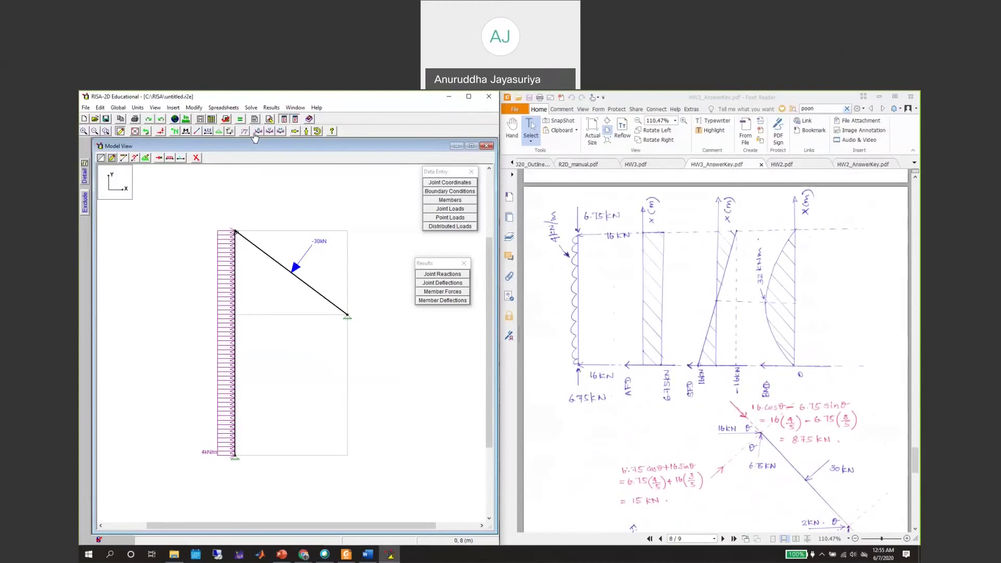
{"action": "left_click", "coordinate": [161, 137]}
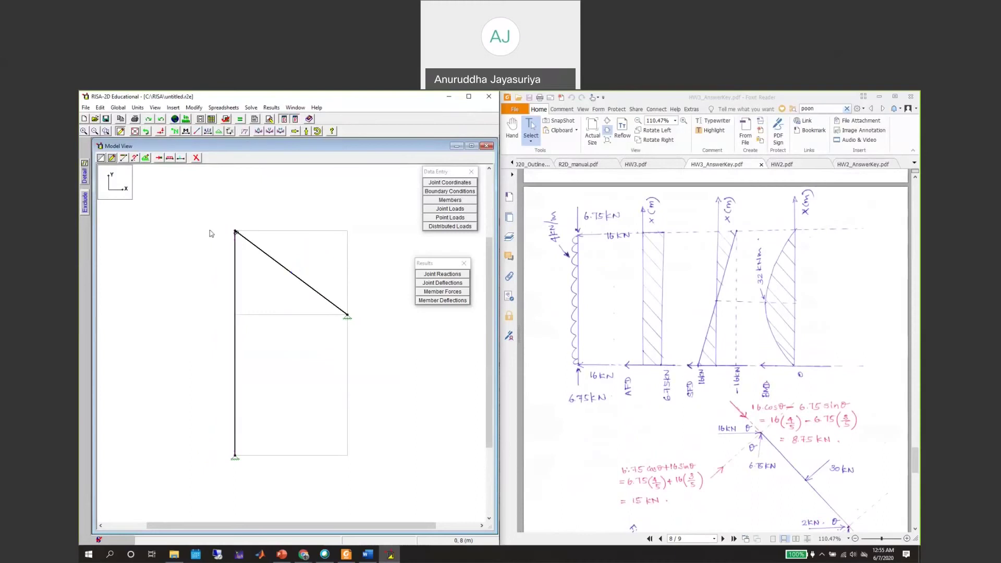
{"action": "left_click", "coordinate": [101, 157]}
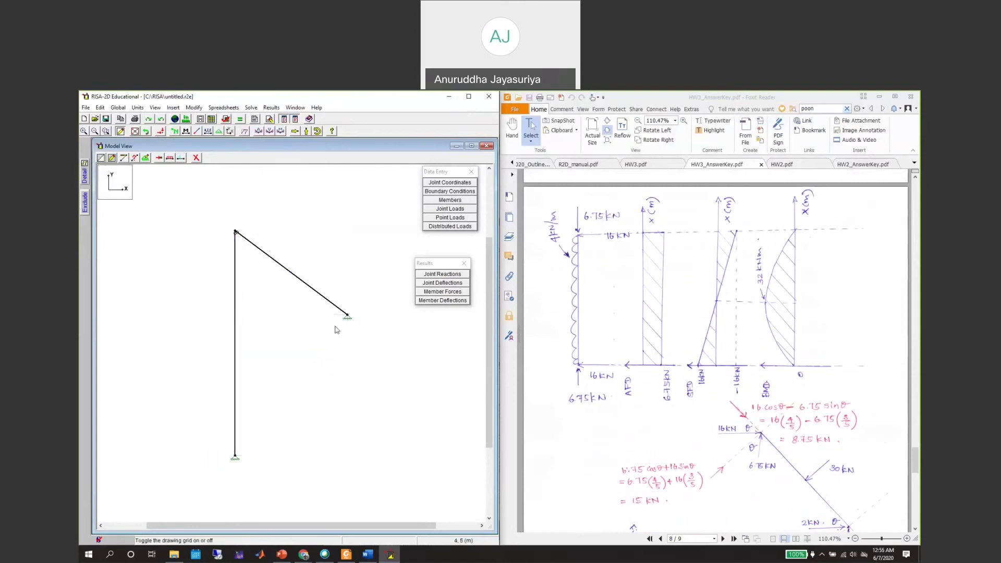
- Display the member axial force diagram and compare the values on AB and BC with the answer key's axial force diagrams
{"action": "left_click", "coordinate": [269, 130]}
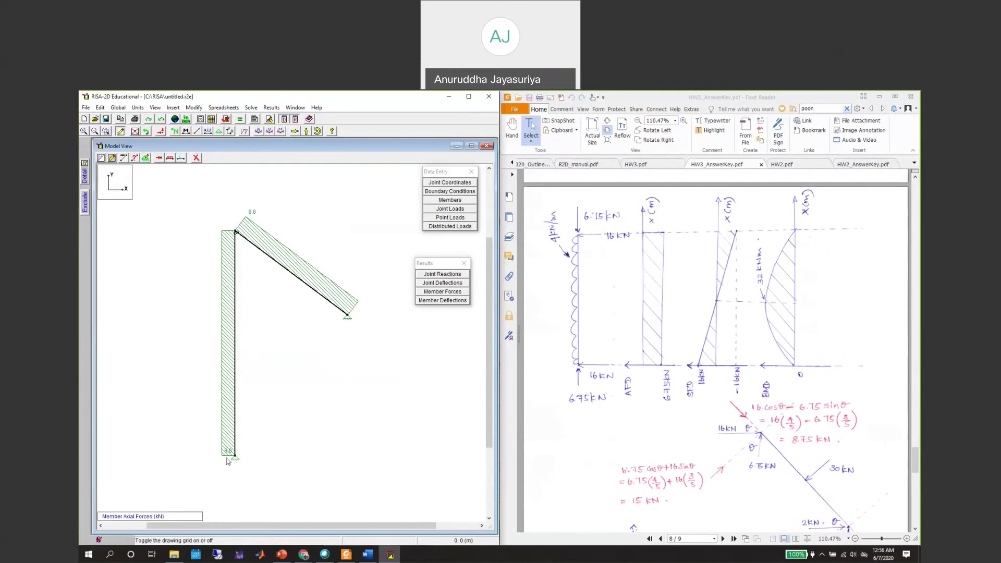
{"action": "left_click", "coordinate": [106, 131]}
{"action": "left_click_drag", "start_coordinate": [207, 448], "coordinate": [257, 470]}
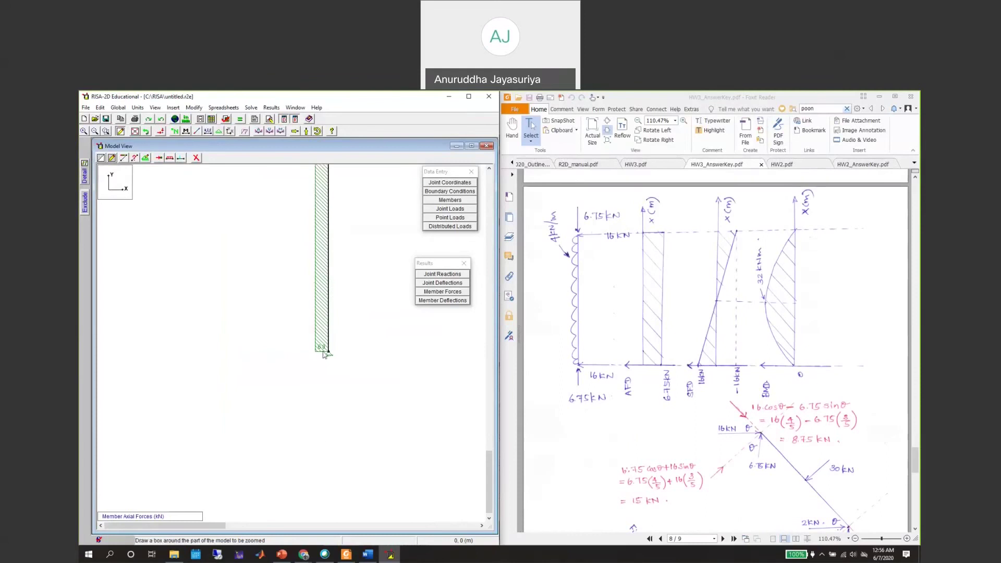
{"action": "left_click", "coordinate": [95, 132]}
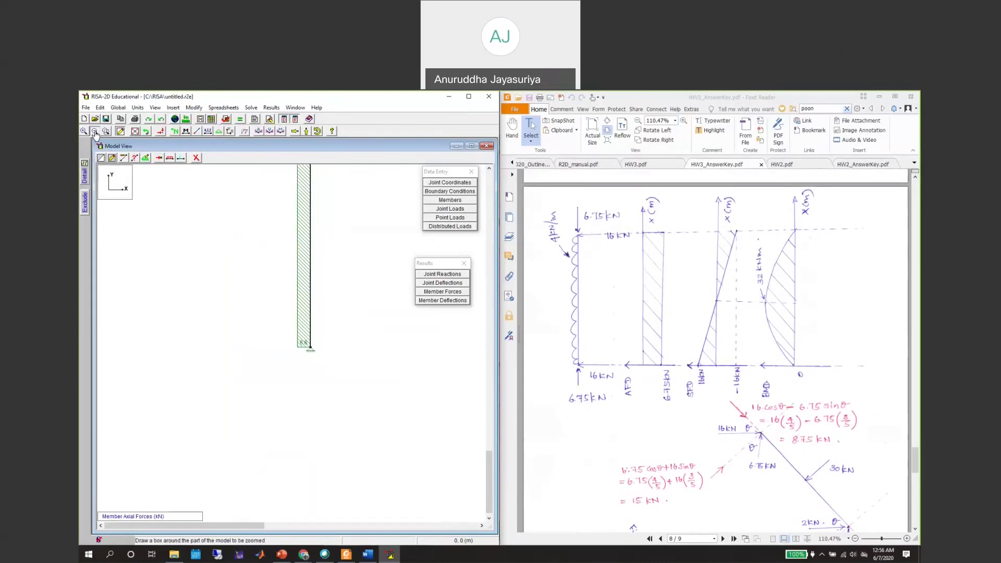
{"action": "left_click", "coordinate": [94, 132]}
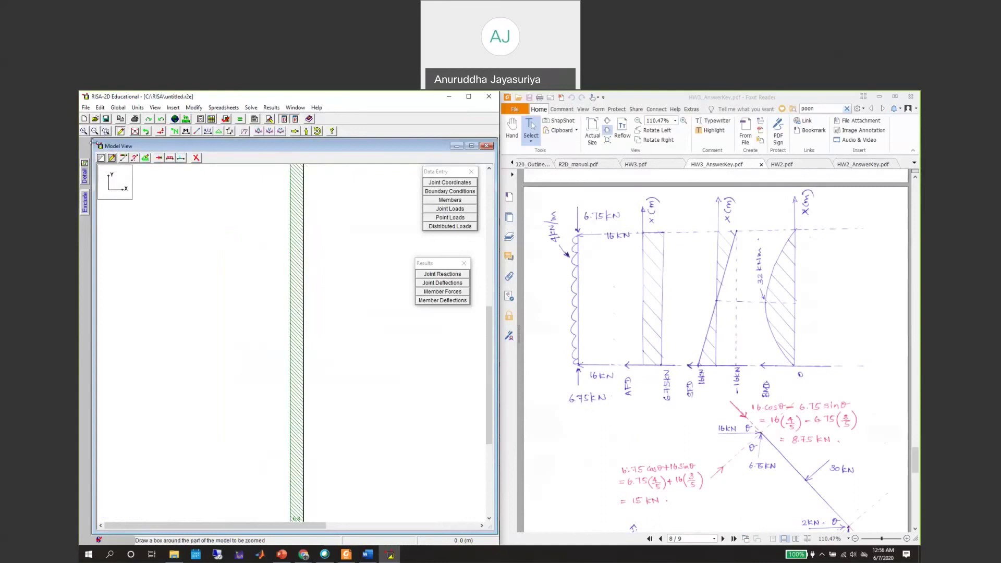
{"action": "left_click", "coordinate": [96, 131]}
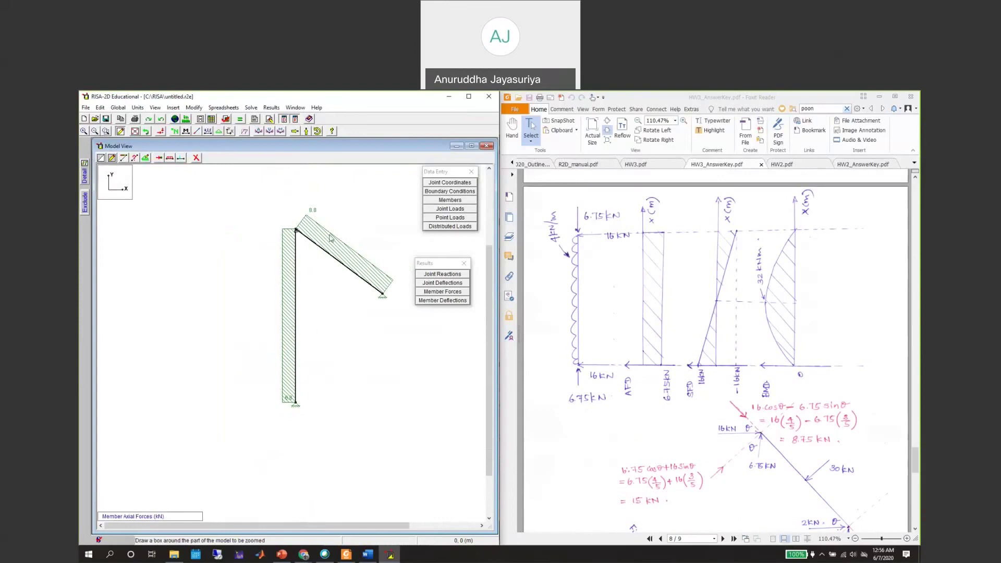
{"action": "scroll", "coordinate": [667, 316], "scroll_direction": "down", "scroll_amount": 10}
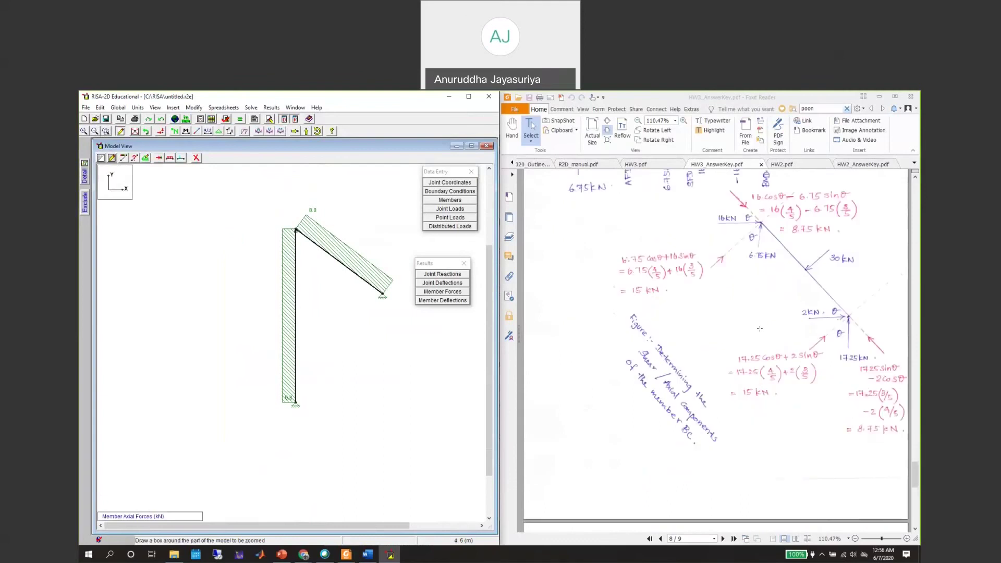
{"action": "scroll", "coordinate": [761, 327], "scroll_direction": "down", "scroll_amount": 3}
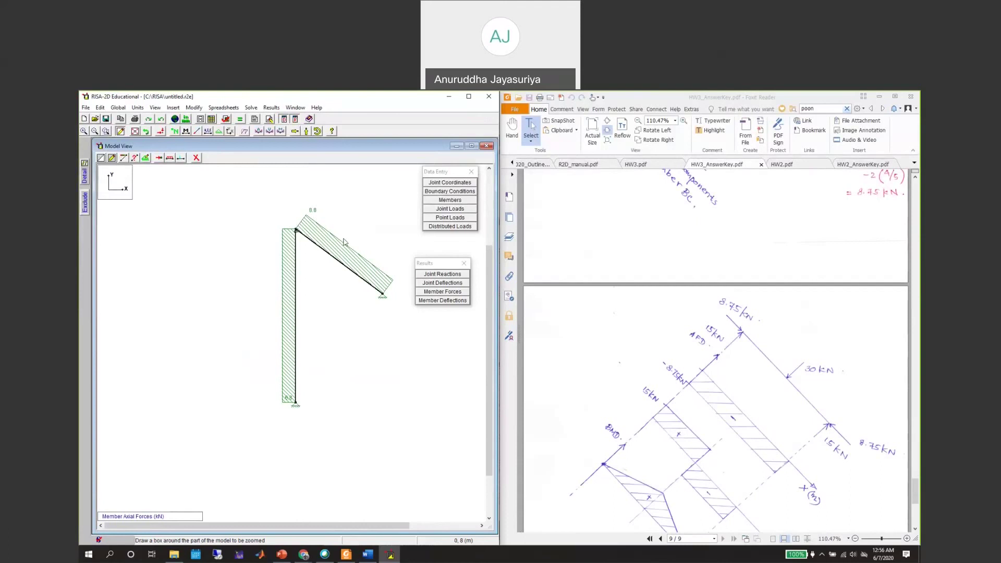
- Display the member shear force diagram and compare it with the answer key's shear diagrams for members AB and BC
{"action": "left_click", "coordinate": [269, 132]}
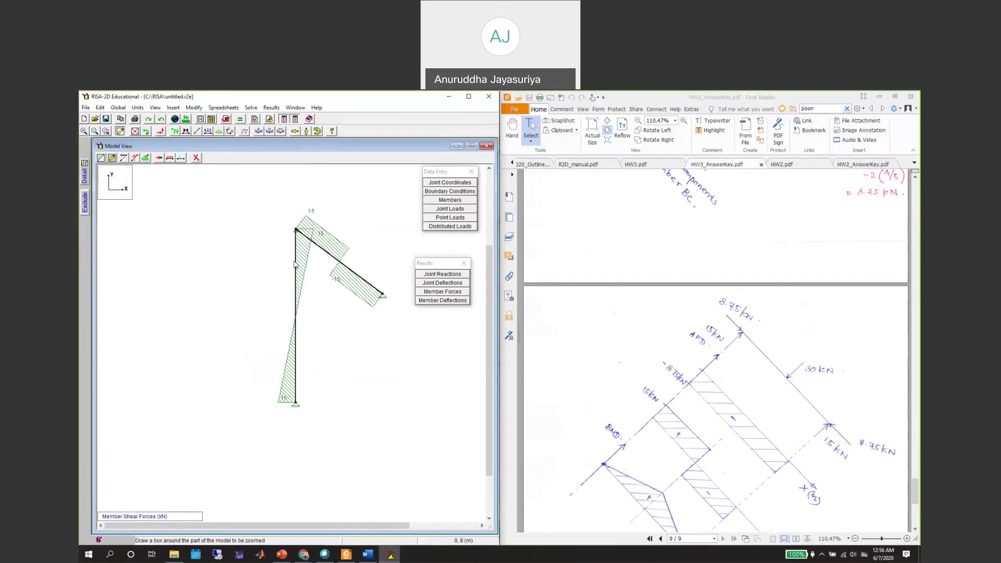
{"action": "scroll", "coordinate": [703, 302], "scroll_direction": "up", "scroll_amount": 5}
{"action": "scroll", "coordinate": [703, 303], "scroll_direction": "up", "scroll_amount": 4}
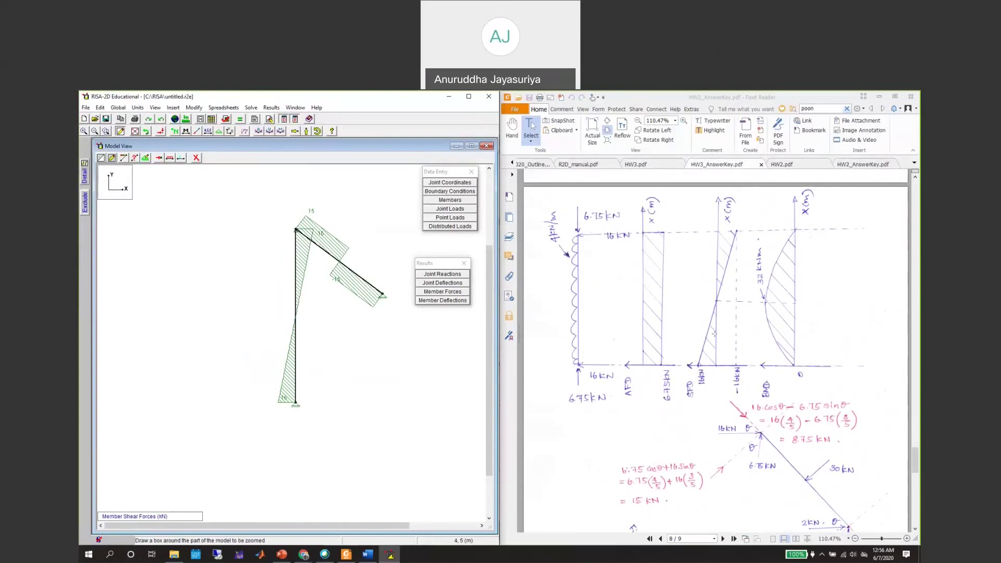
{"action": "scroll", "coordinate": [766, 339], "scroll_direction": "down", "scroll_amount": 6}
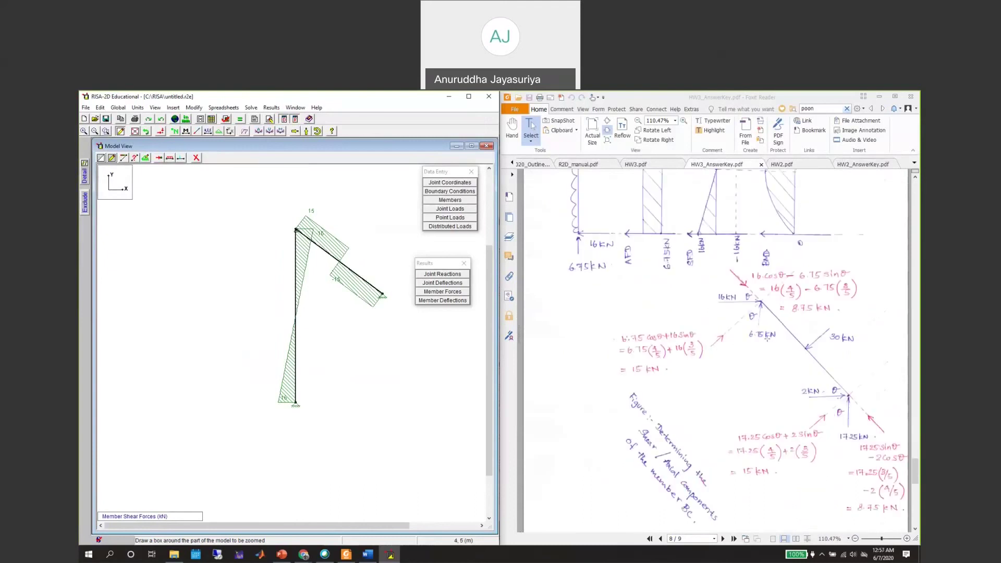
{"action": "scroll", "coordinate": [767, 339], "scroll_direction": "down", "scroll_amount": 4}
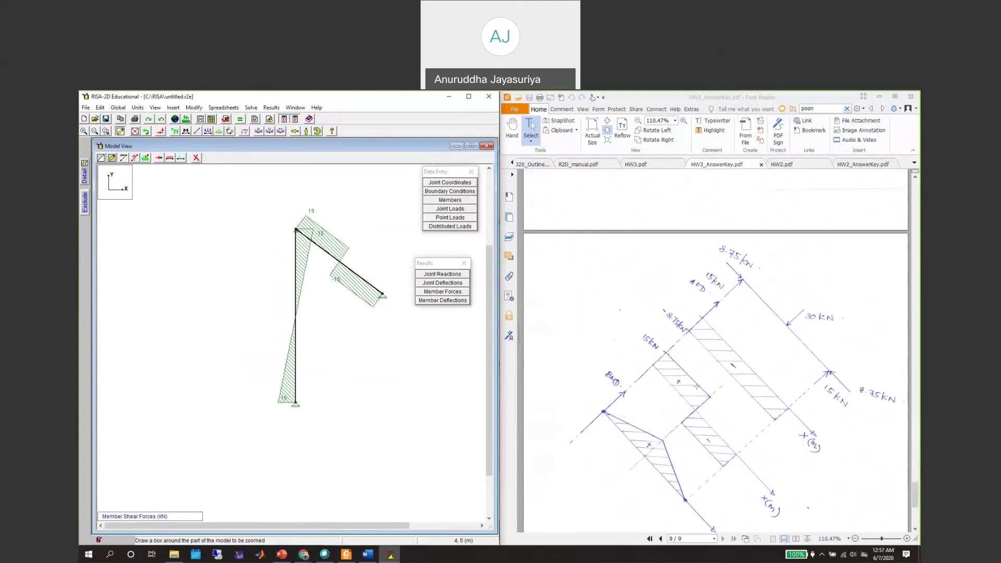
- Display the member bending moment diagram and compare it with the answer key's moment diagrams for members AB and BC
{"action": "left_click", "coordinate": [280, 132]}
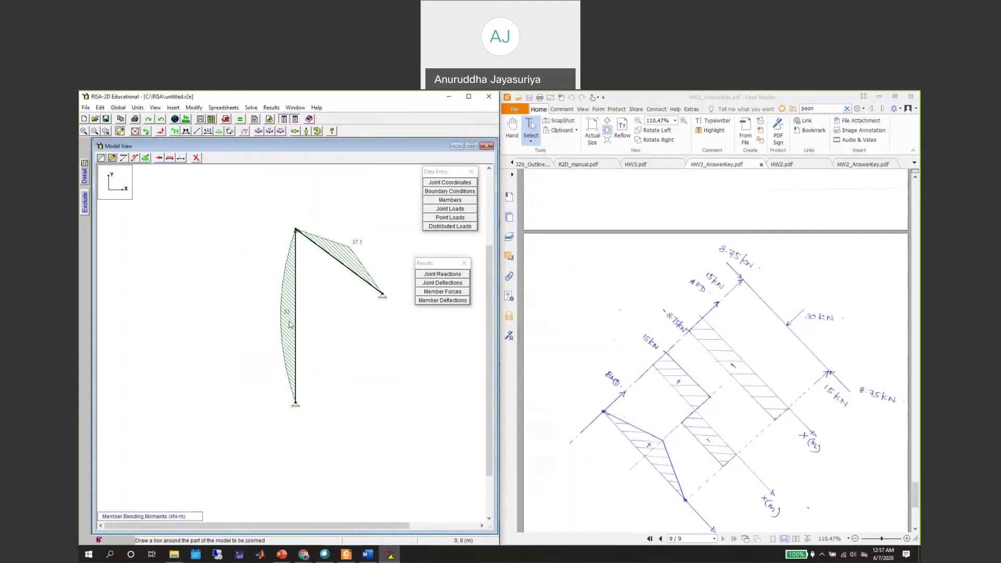
{"action": "scroll", "coordinate": [706, 311], "scroll_direction": "up", "scroll_amount": 10}
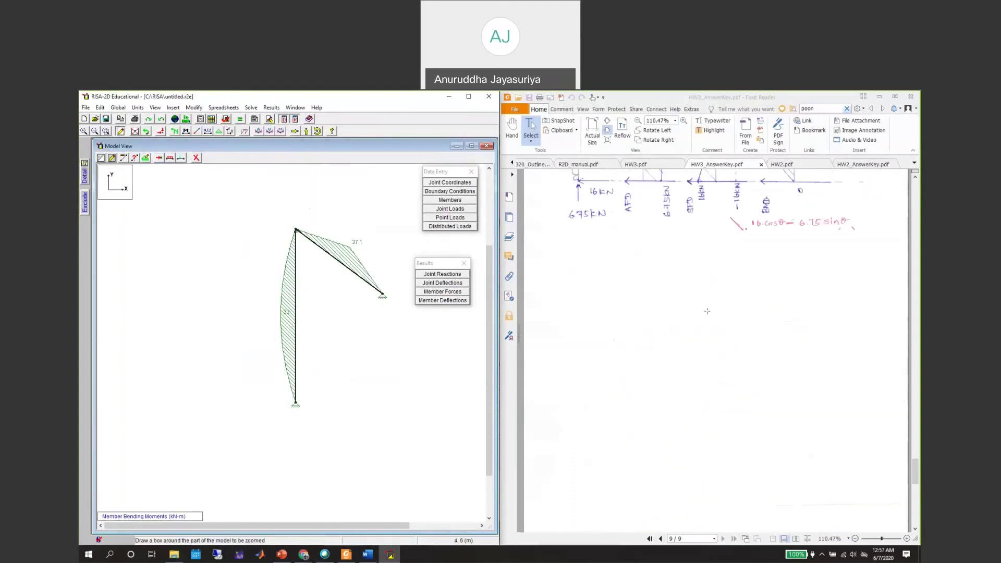
{"action": "scroll", "coordinate": [707, 311], "scroll_direction": "up", "scroll_amount": 5}
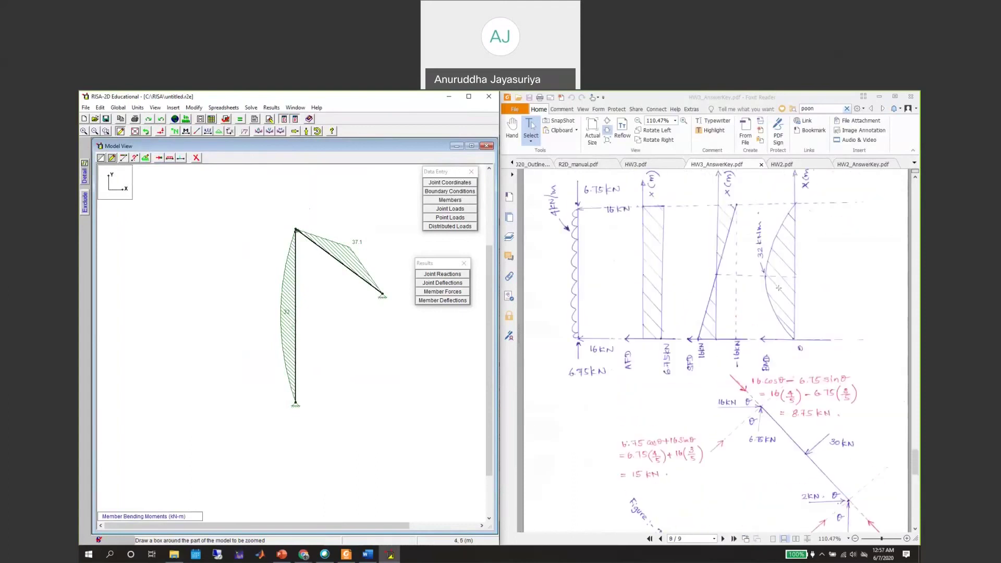
{"action": "scroll", "coordinate": [778, 288], "scroll_direction": "up", "scroll_amount": 2}
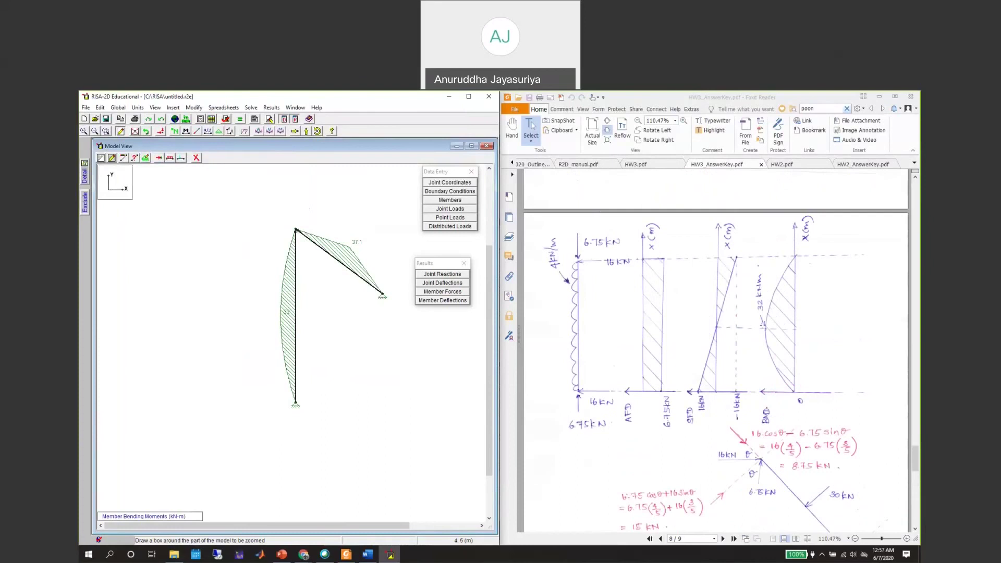
{"action": "scroll", "coordinate": [762, 325], "scroll_direction": "down", "scroll_amount": 10}
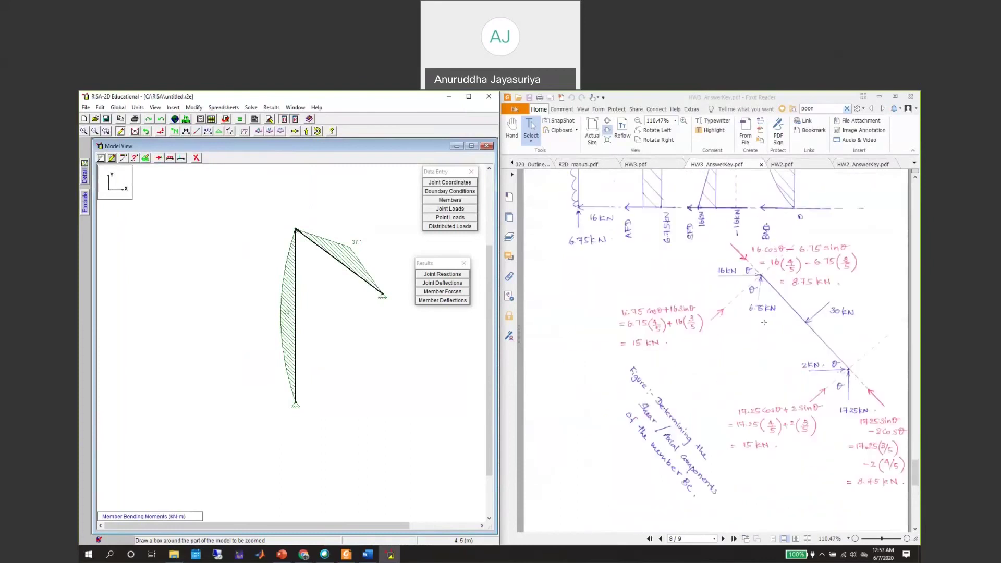
{"action": "scroll", "coordinate": [763, 321], "scroll_direction": "down", "scroll_amount": 4}
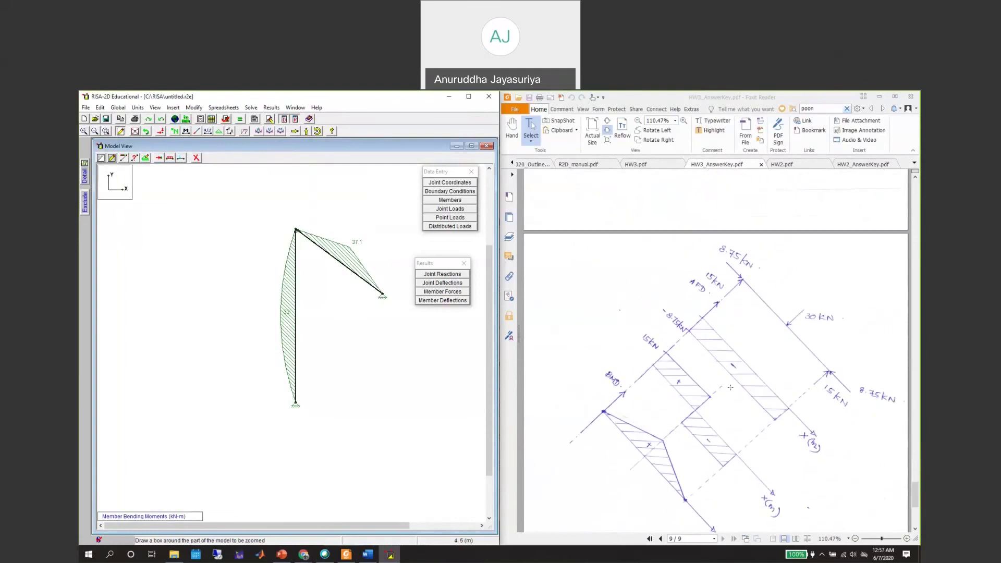
{"action": "scroll", "coordinate": [656, 442], "scroll_direction": "down", "scroll_amount": 2}
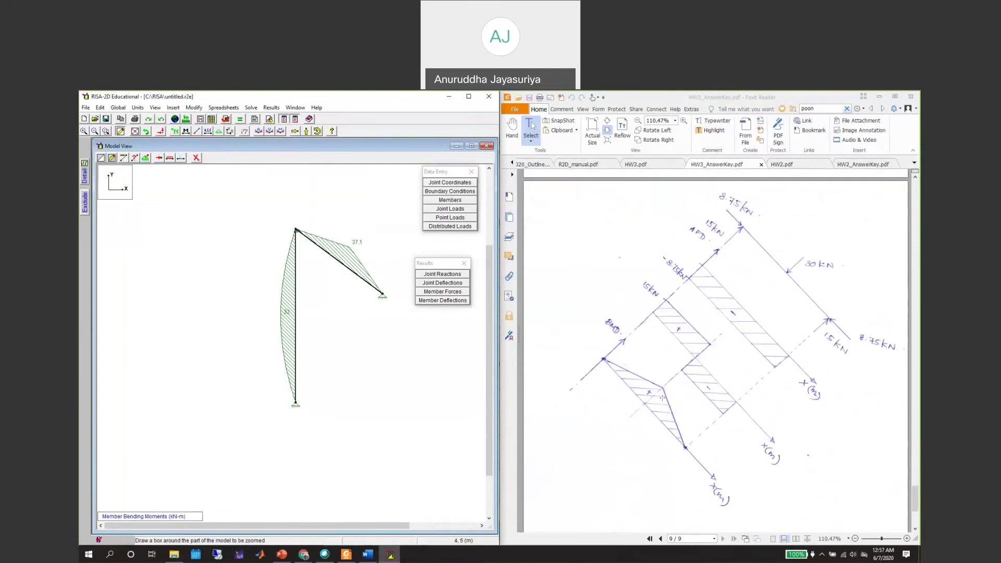
{"action": "scroll", "coordinate": [662, 396], "scroll_direction": "down", "scroll_amount": 2}
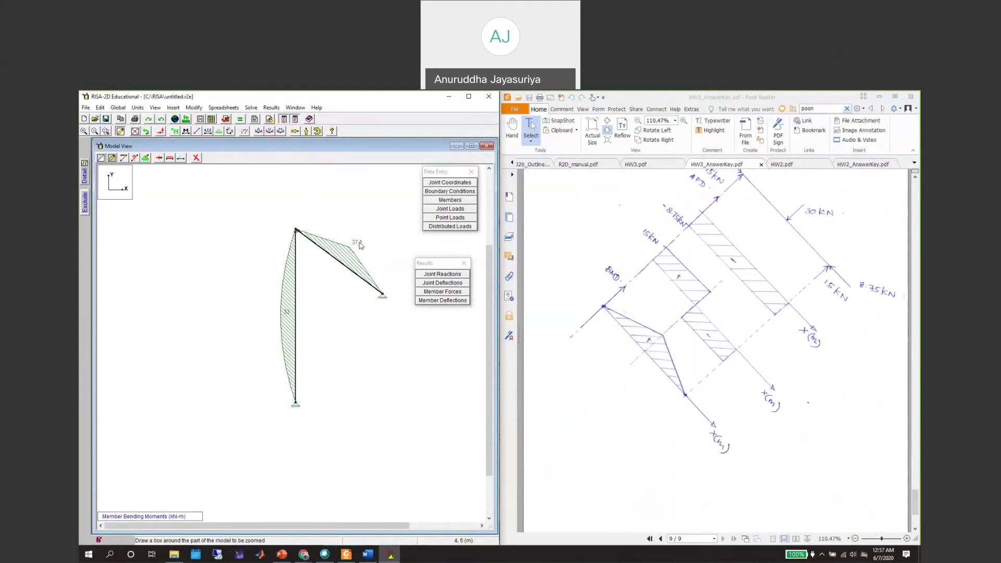
{"action": "key", "text": "Up"}
{"action": "scroll", "coordinate": [383, 343], "scroll_direction": "down", "scroll_amount": 1}
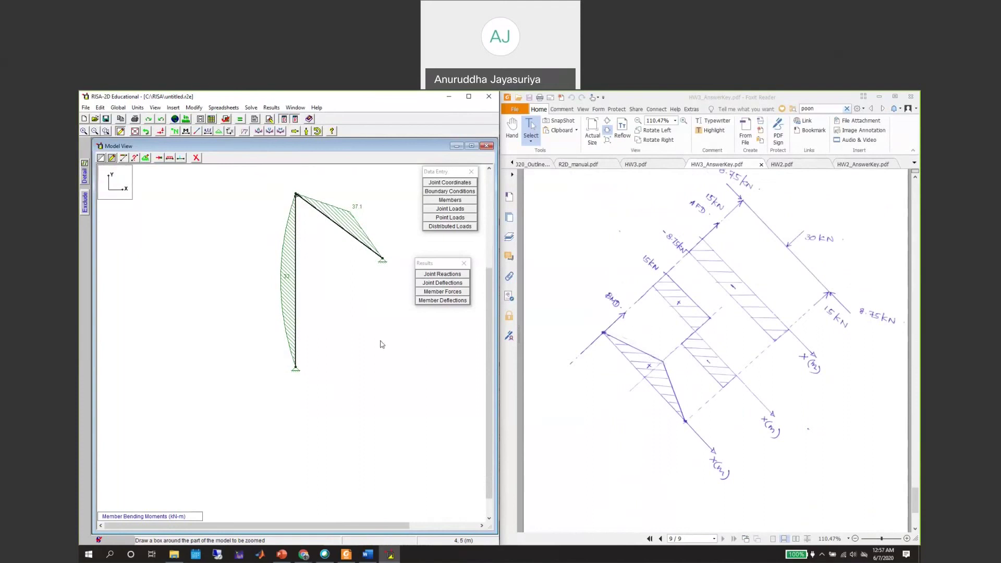
{"action": "scroll", "coordinate": [382, 344], "scroll_direction": "up", "scroll_amount": 2}
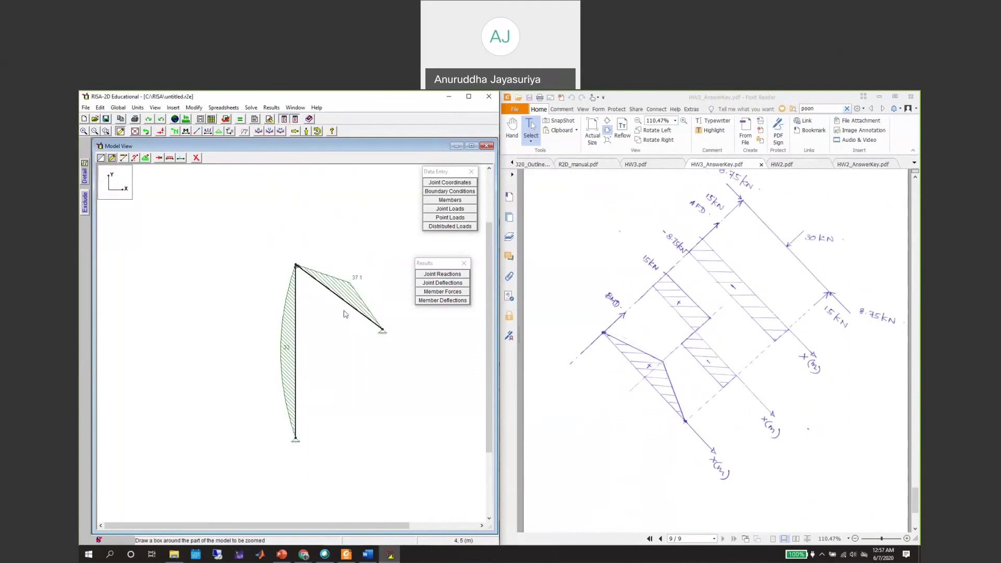